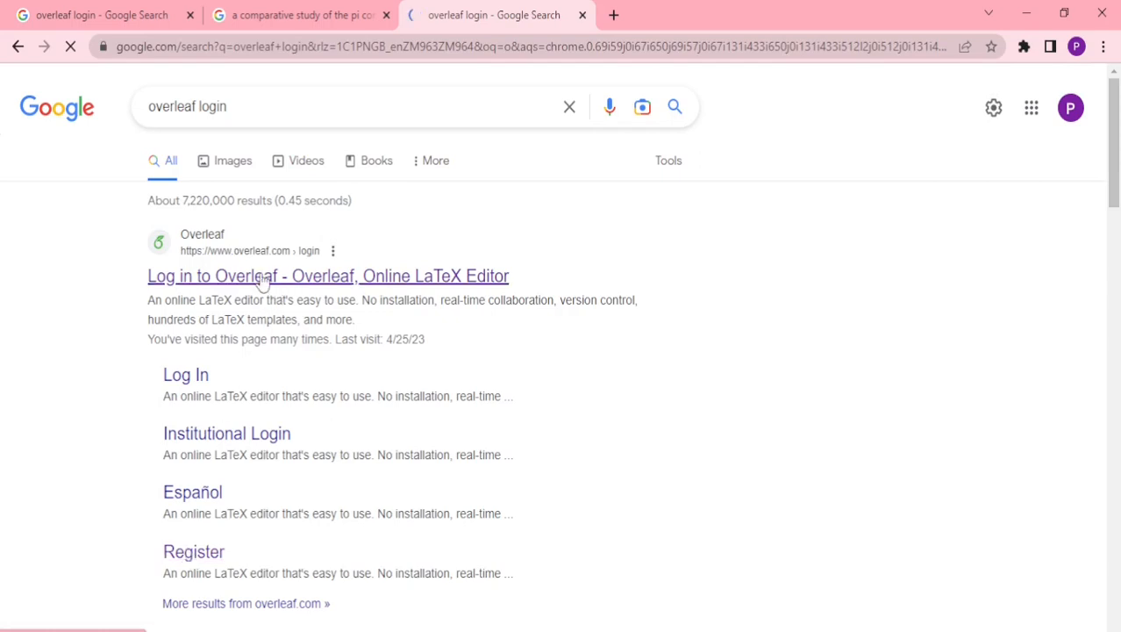
- Log in to Overleaf with the saved e-mail and password
scroll(976, 446, "down", 2)
scroll(980, 448, "down", 4)
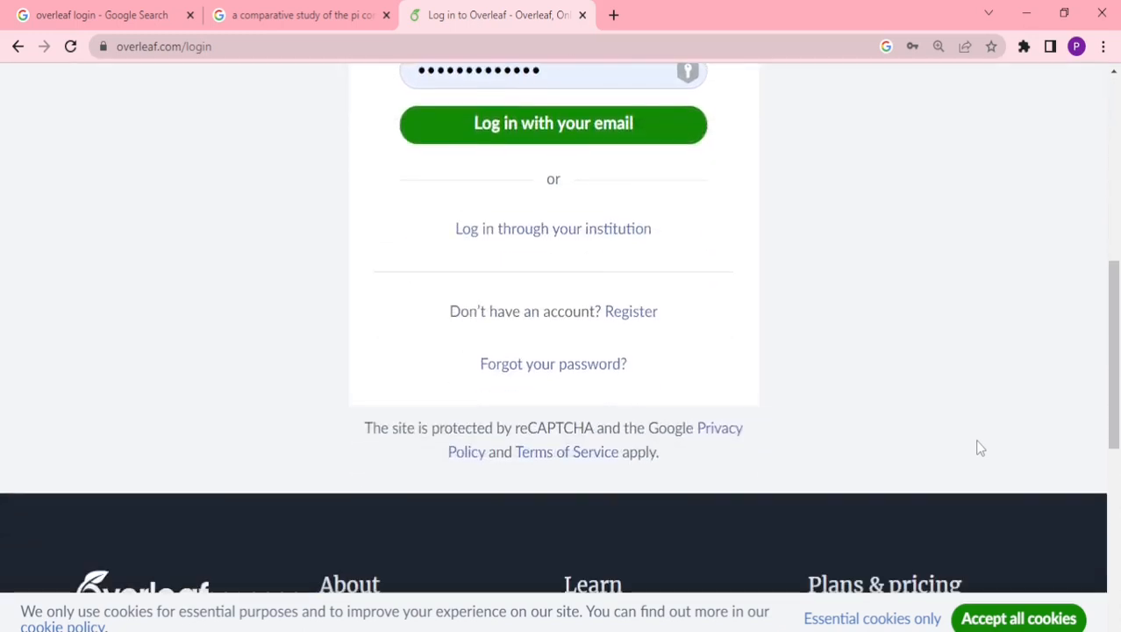
left_click(507, 142)
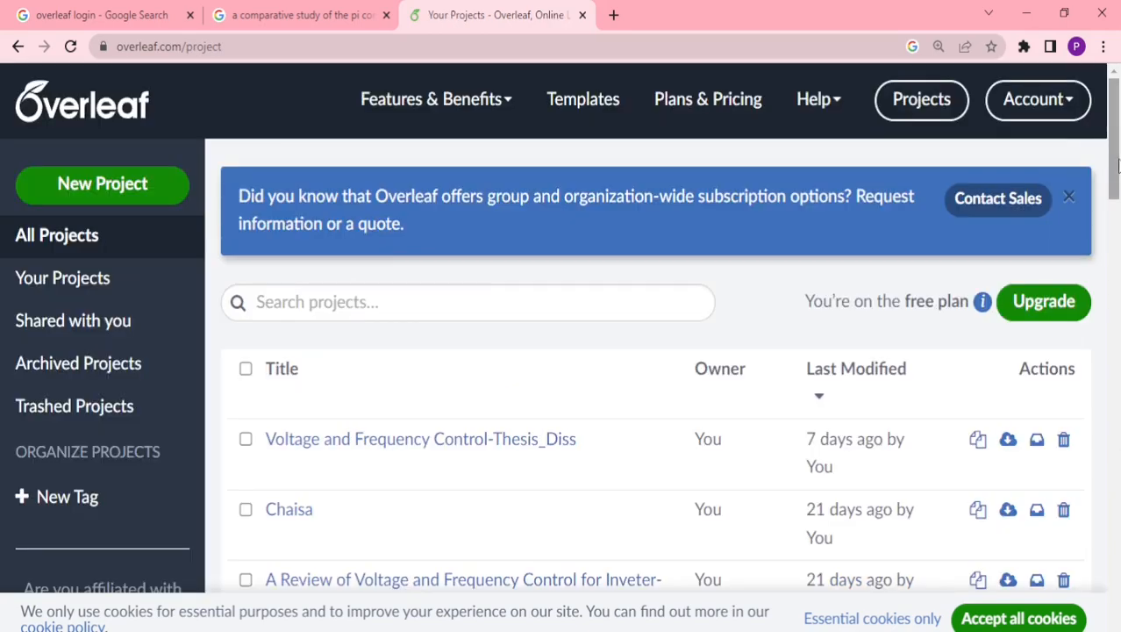
- Create a new blank project named "Overleaf Project"
left_click_drag(1117, 165, 1117, 136)
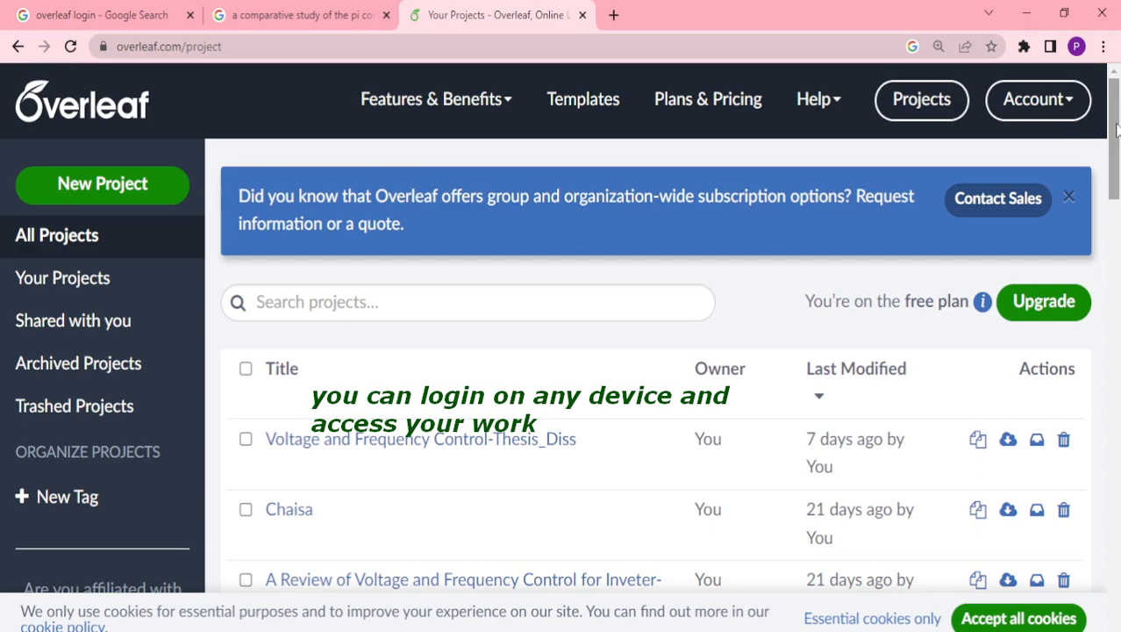
left_click(77, 193)
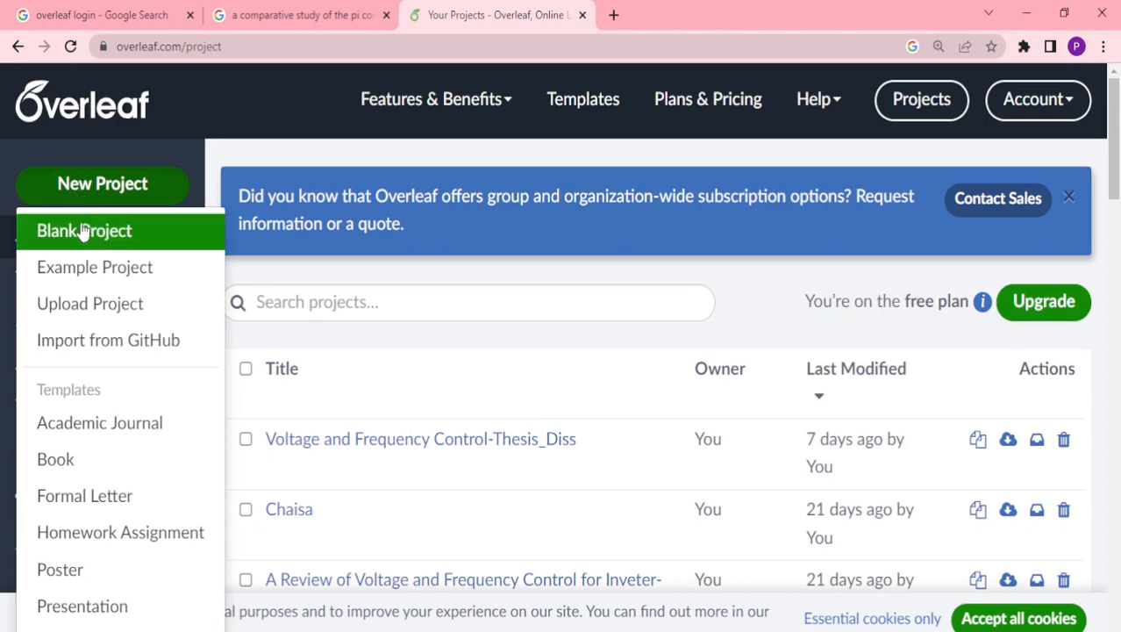
left_click(82, 231)
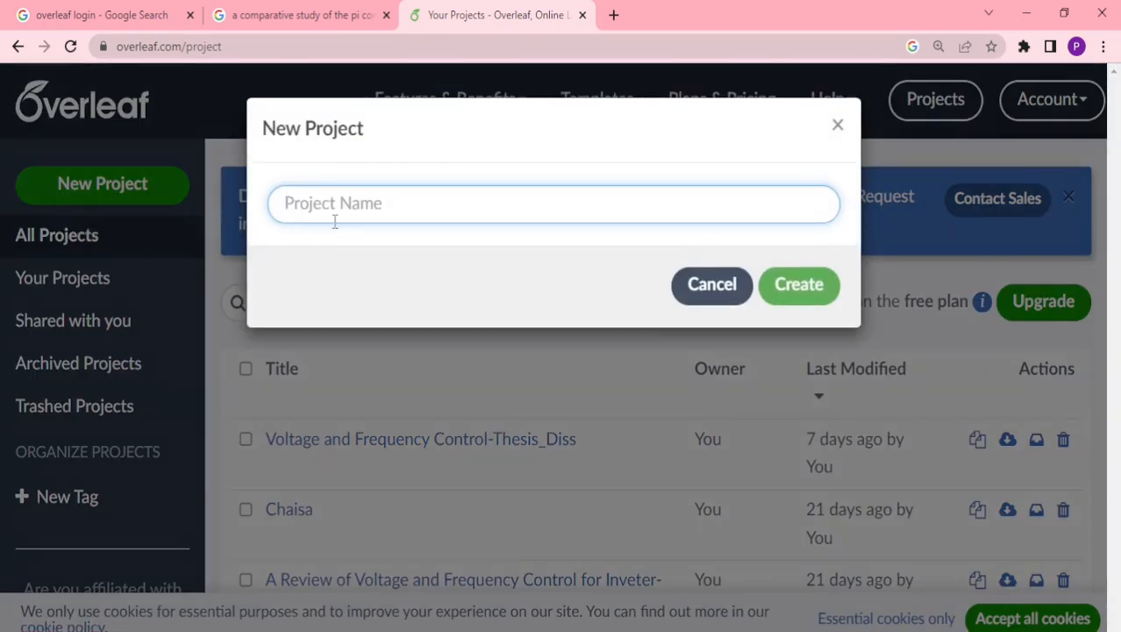
type("Overleaf Project")
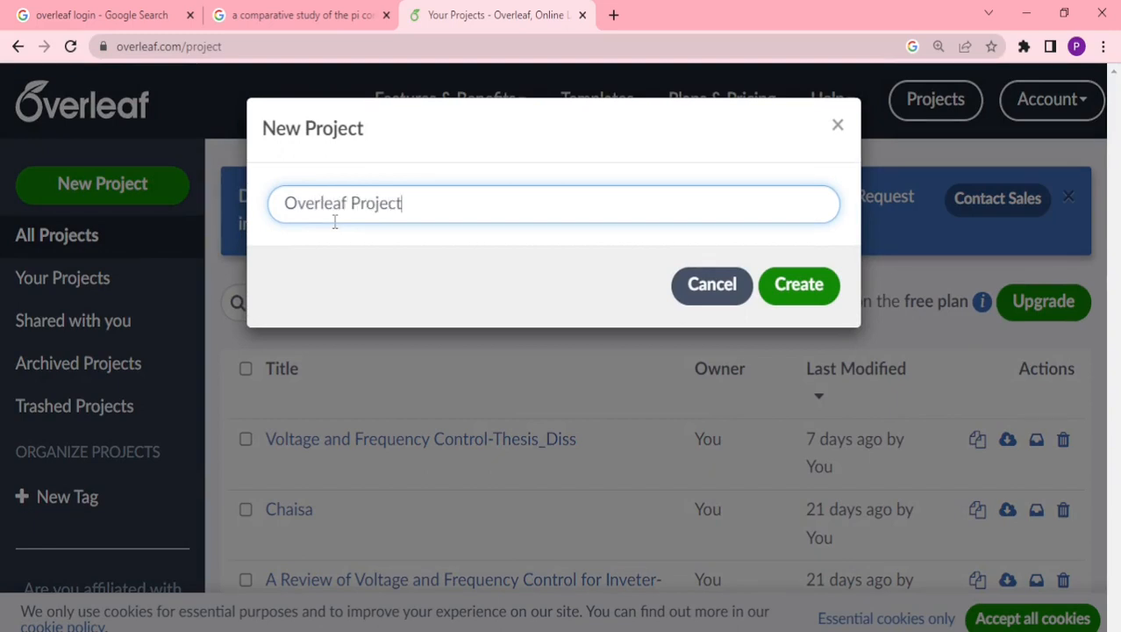
left_click(798, 290)
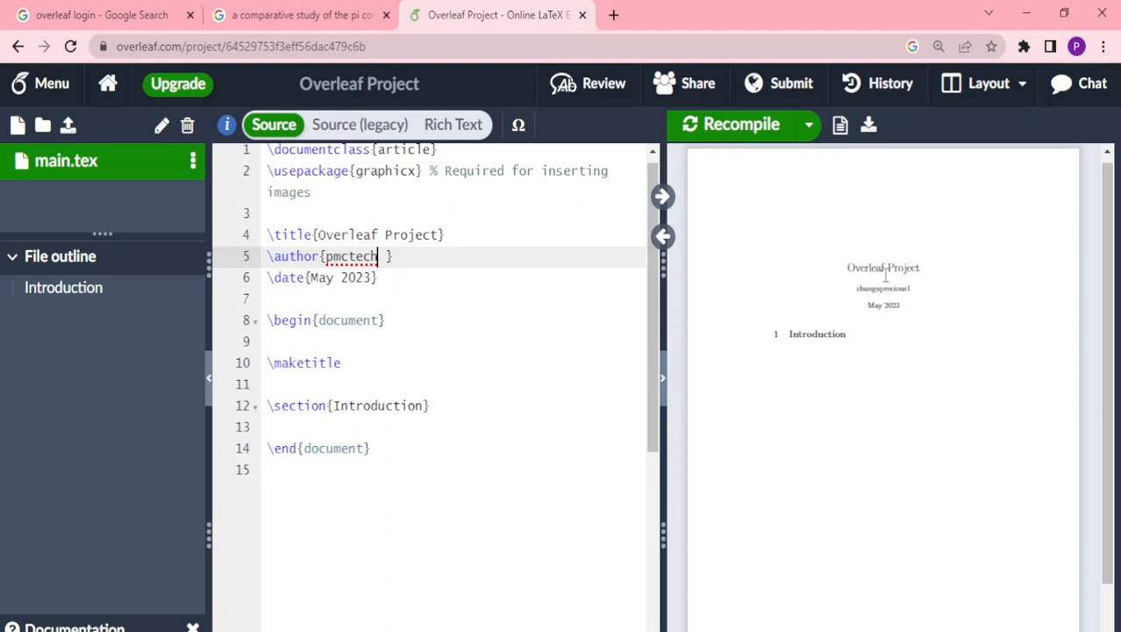
- Change the document title to "Overleaf Introduction" and recompile the PDF
left_click(441, 233)
key("ctrl+BackSpace")
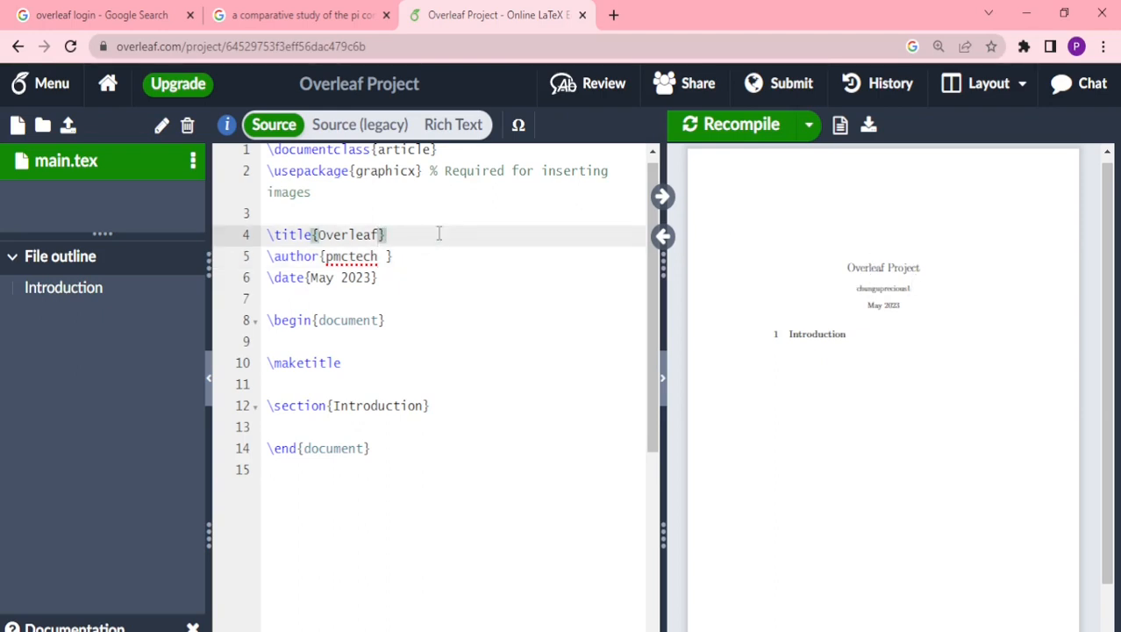
type("Introd")
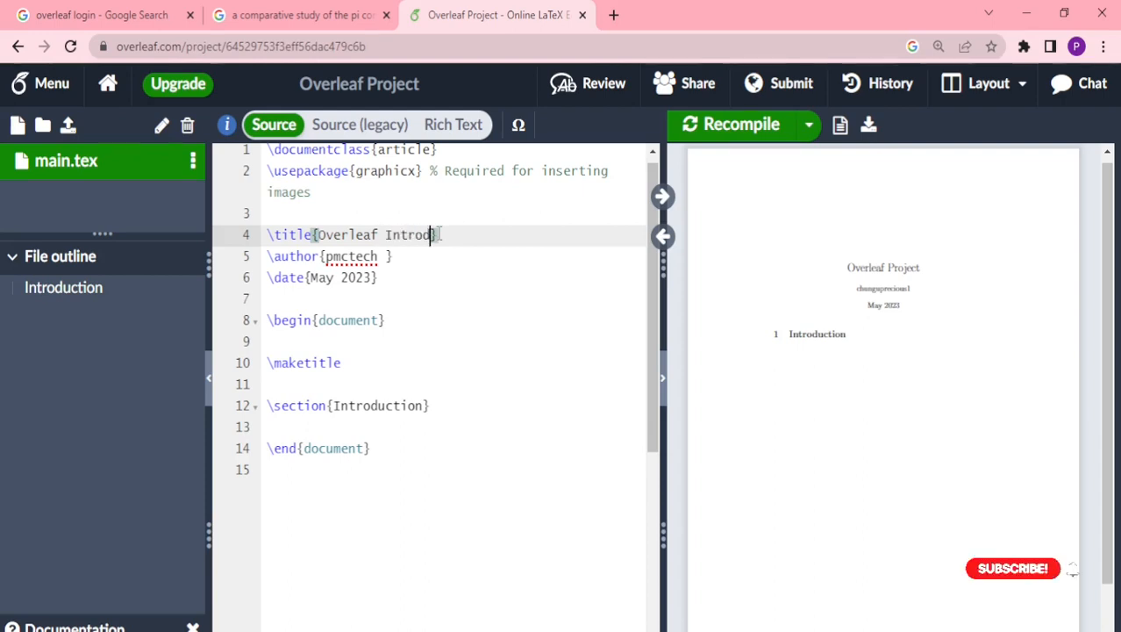
type("uct")
type("ion")
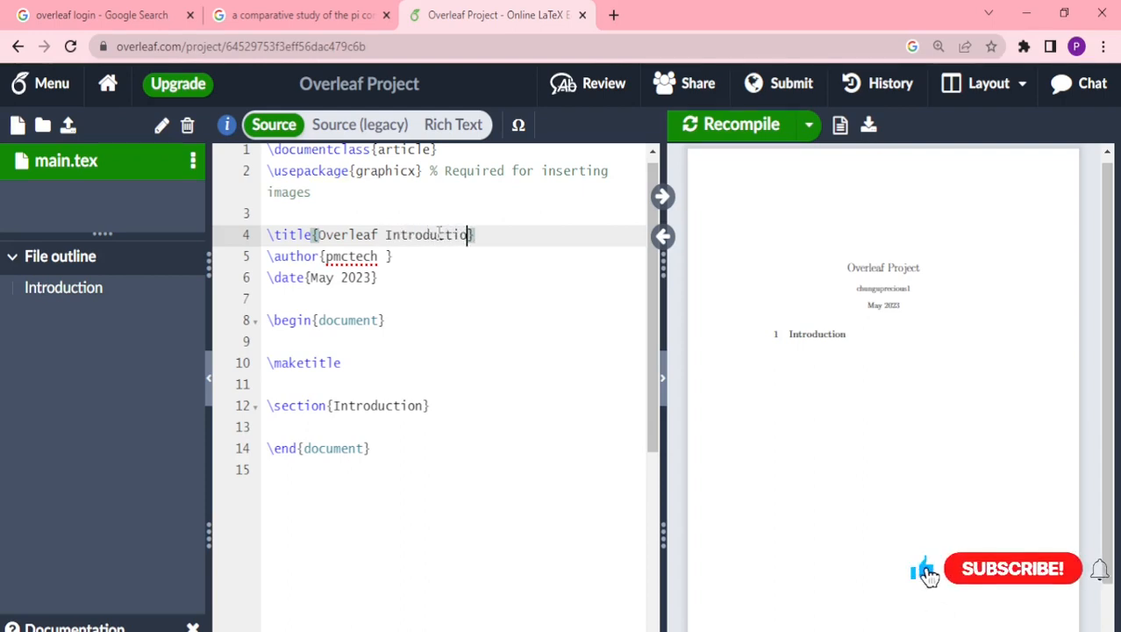
key("Down")
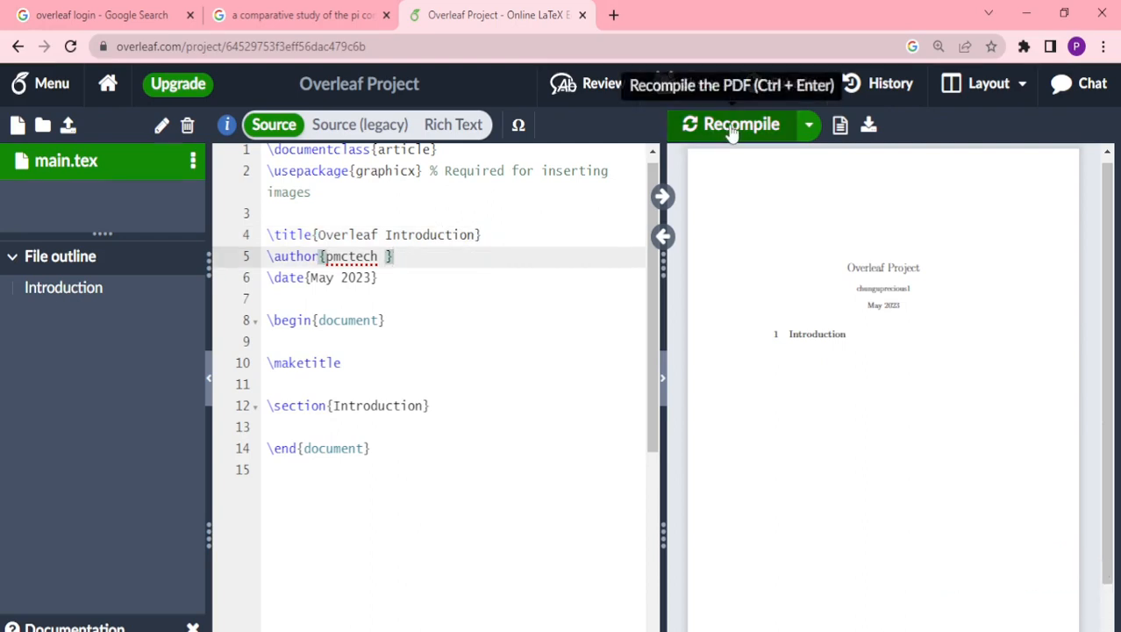
key("ctrl+s")
left_click(731, 126)
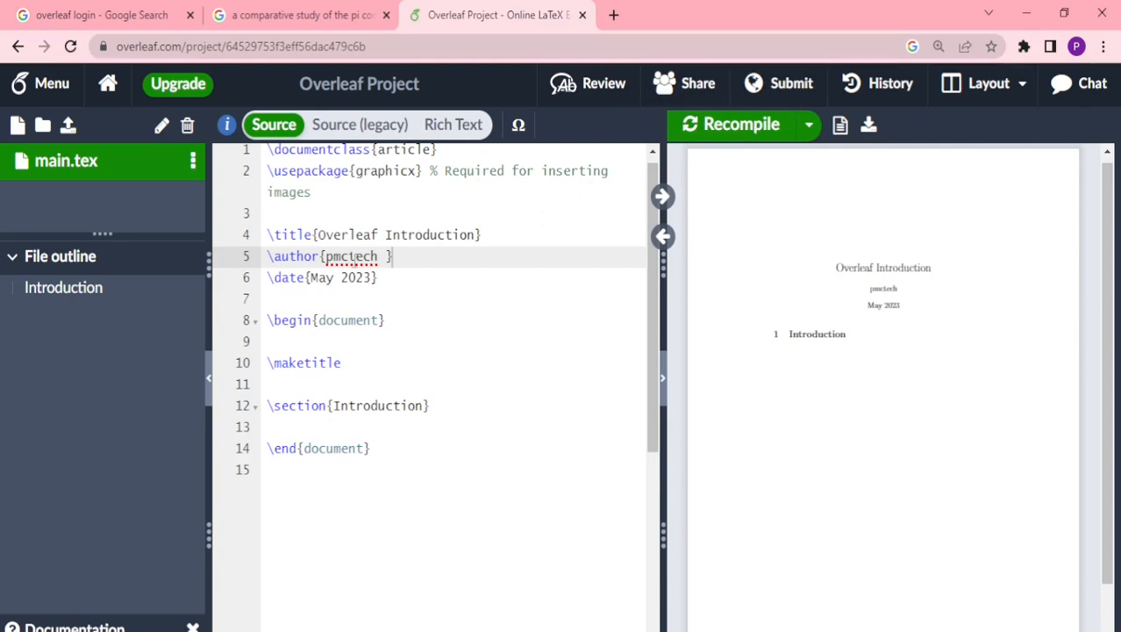
- Add a subsection titled "Background" directly below the Introduction section heading
left_click(385, 256)
left_click(400, 405)
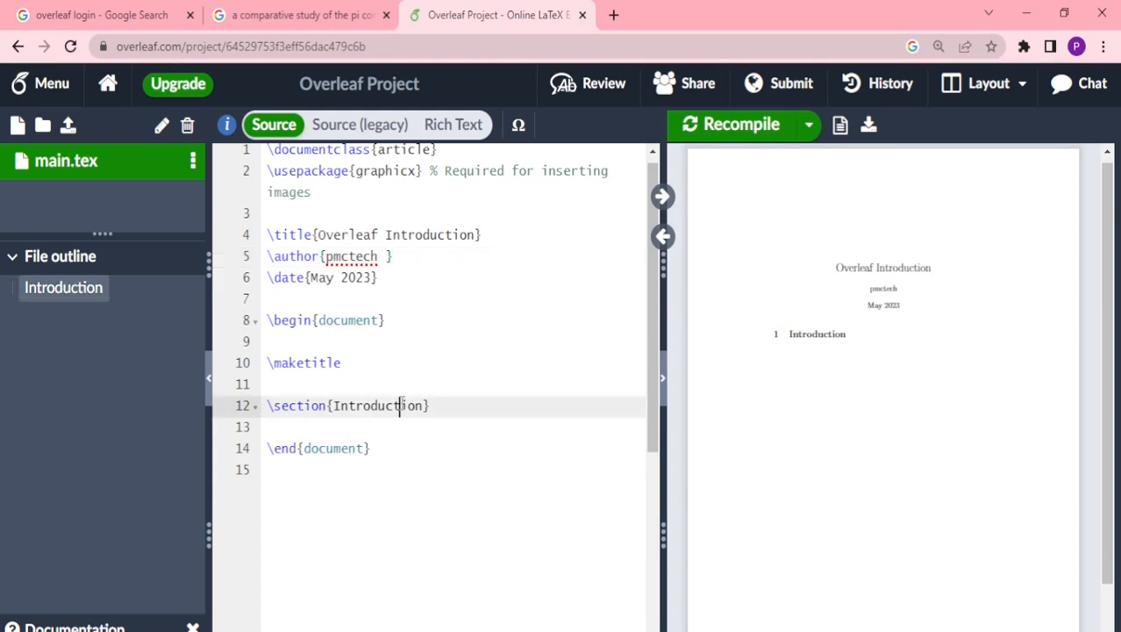
left_click(430, 415)
key("Return")
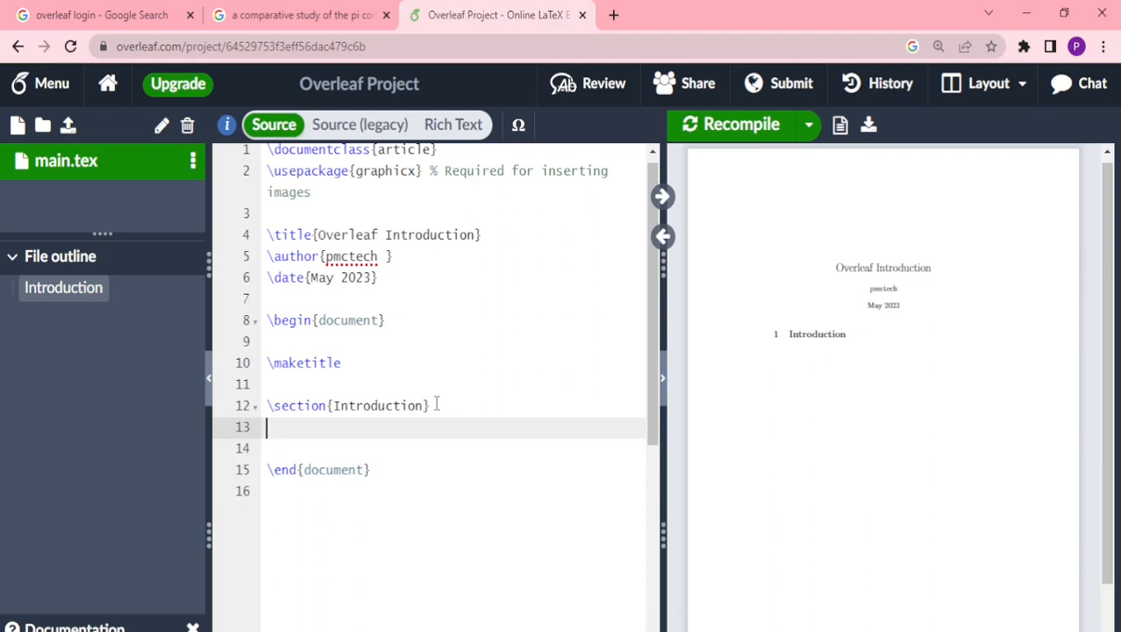
type("\\subse")
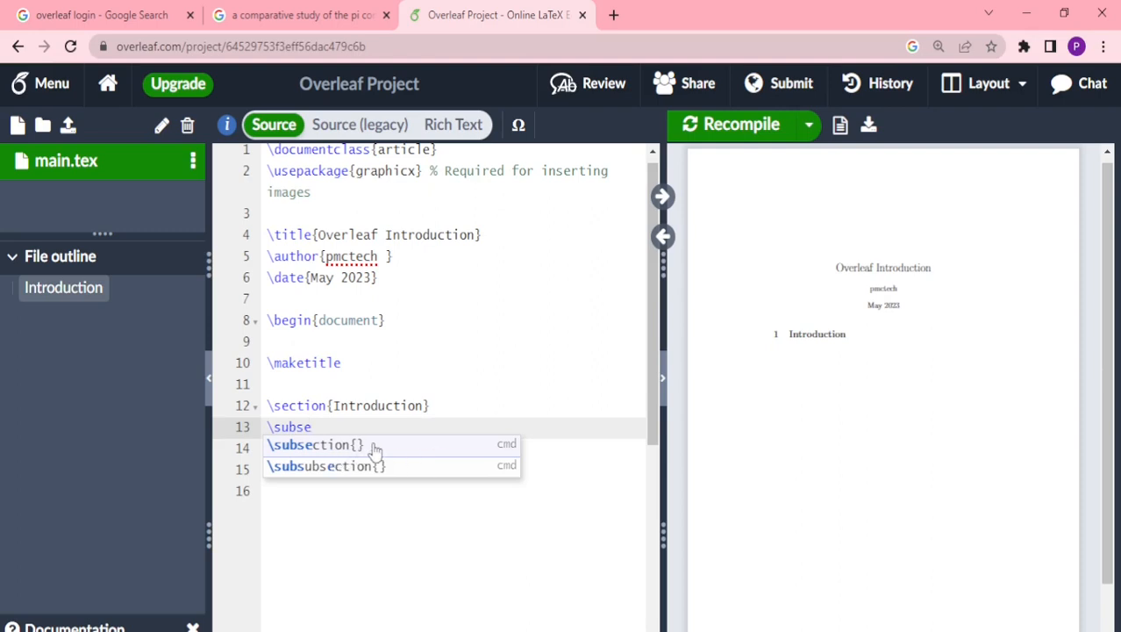
left_click(354, 447)
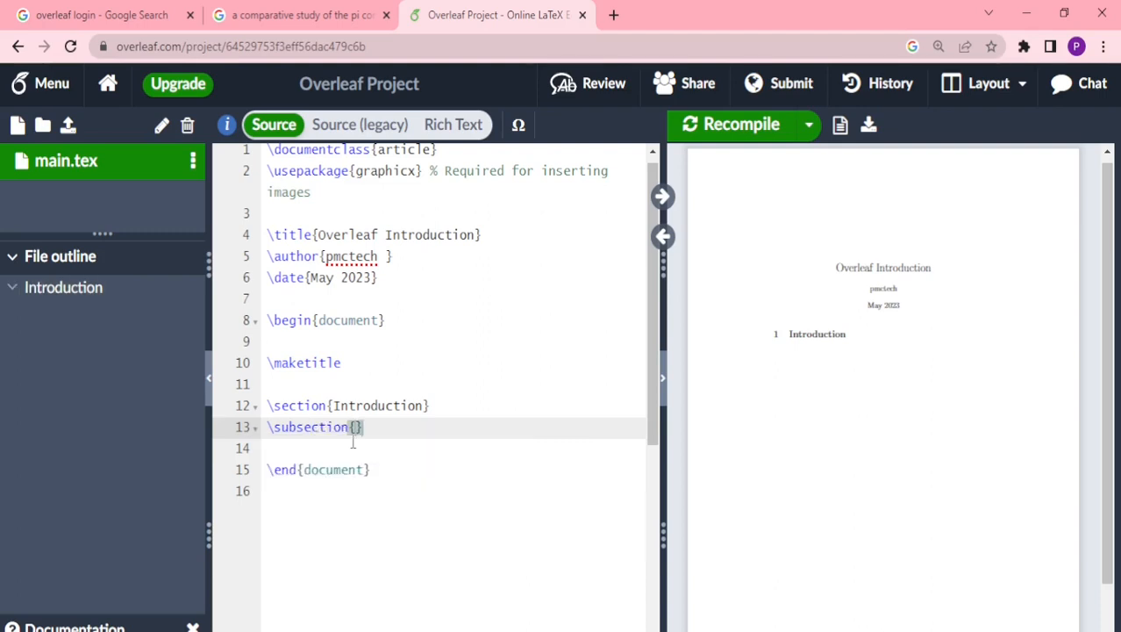
type("Background")
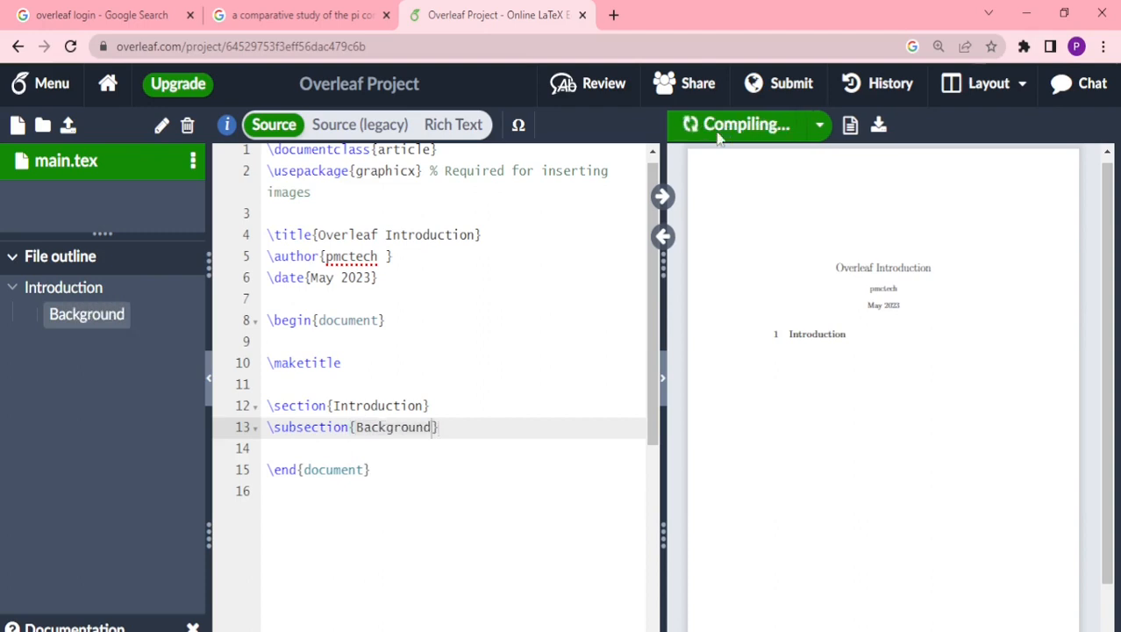
- Write "This is is my back ground" as the body text under the Background subsection
left_click(295, 448)
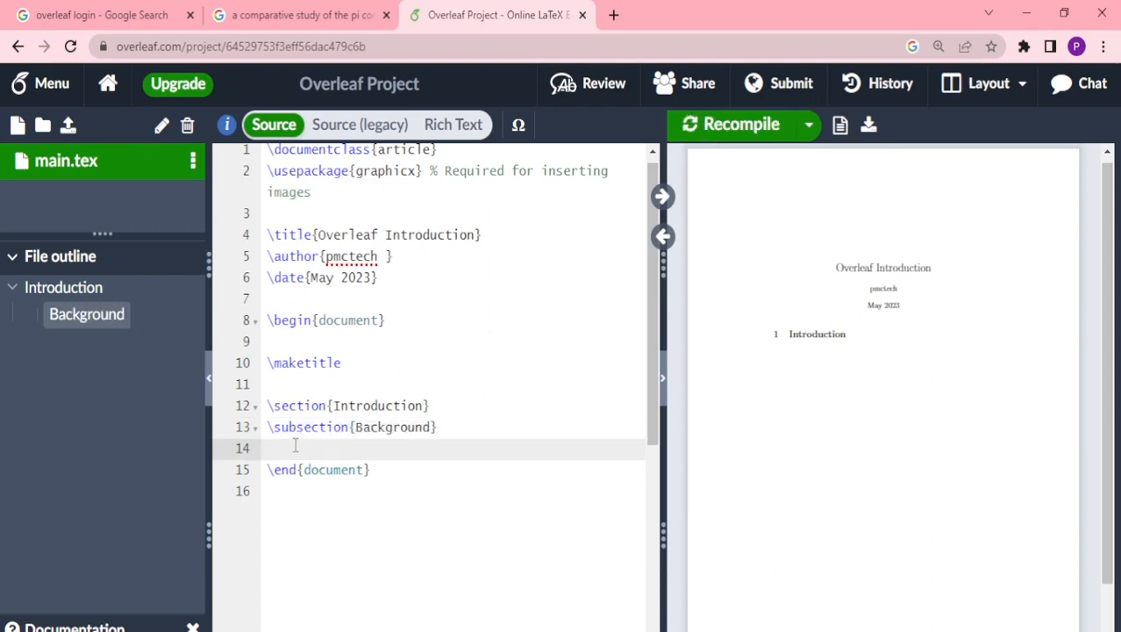
type("This is is ")
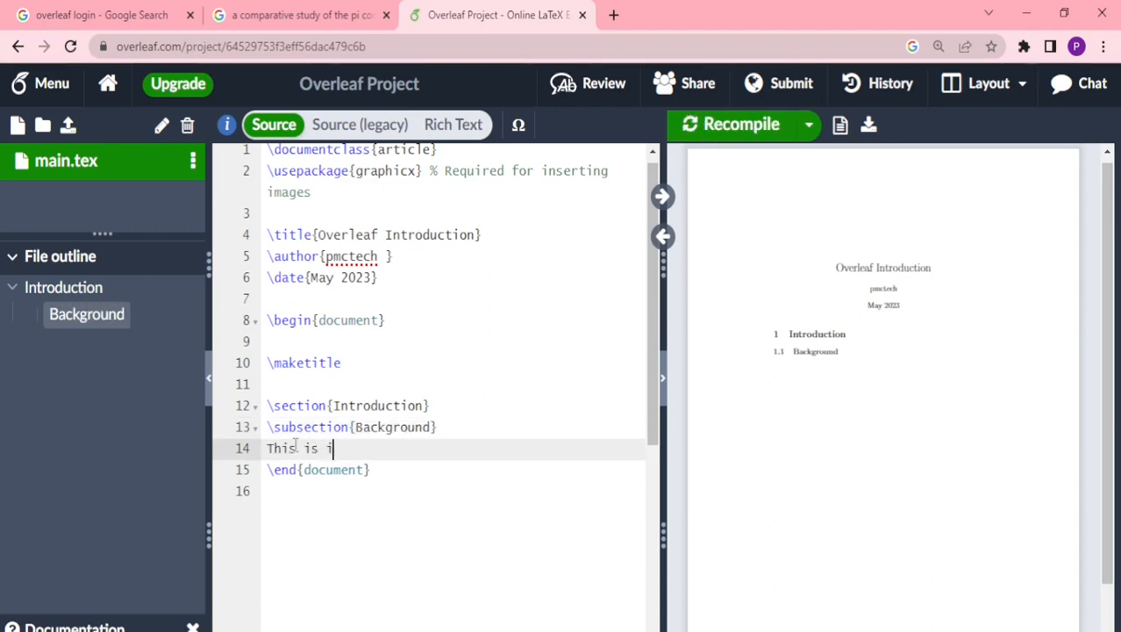
type("my back ground")
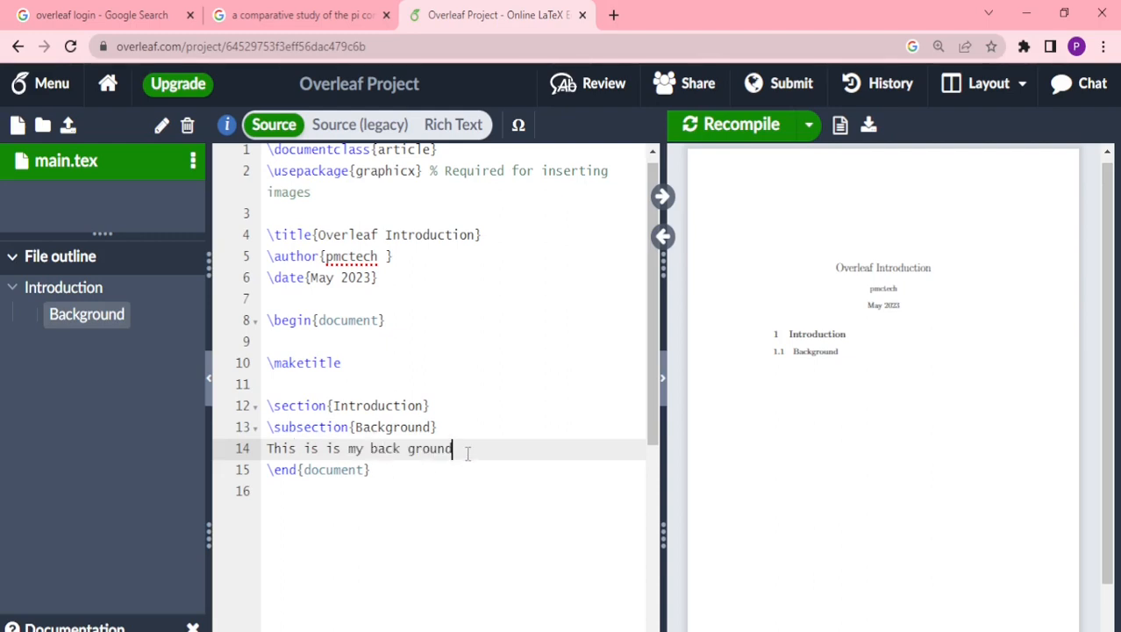
- Copy the Background sentence and paste it 11 times on a new line beneath it
left_click_drag(453, 448, 268, 449)
key("ctrl+c")
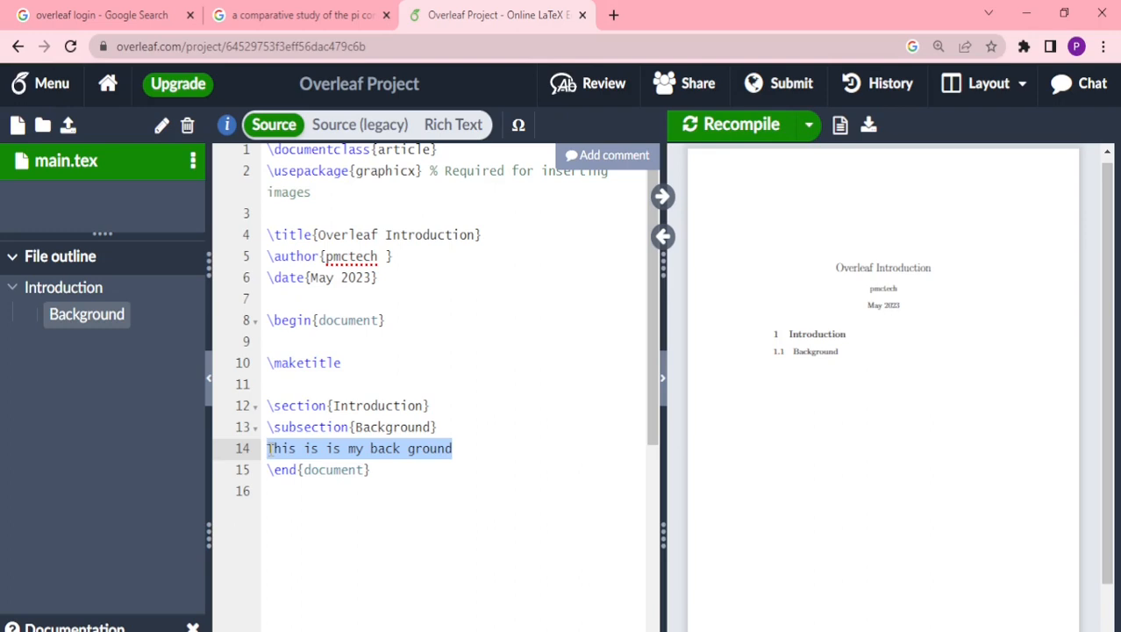
left_click(455, 449)
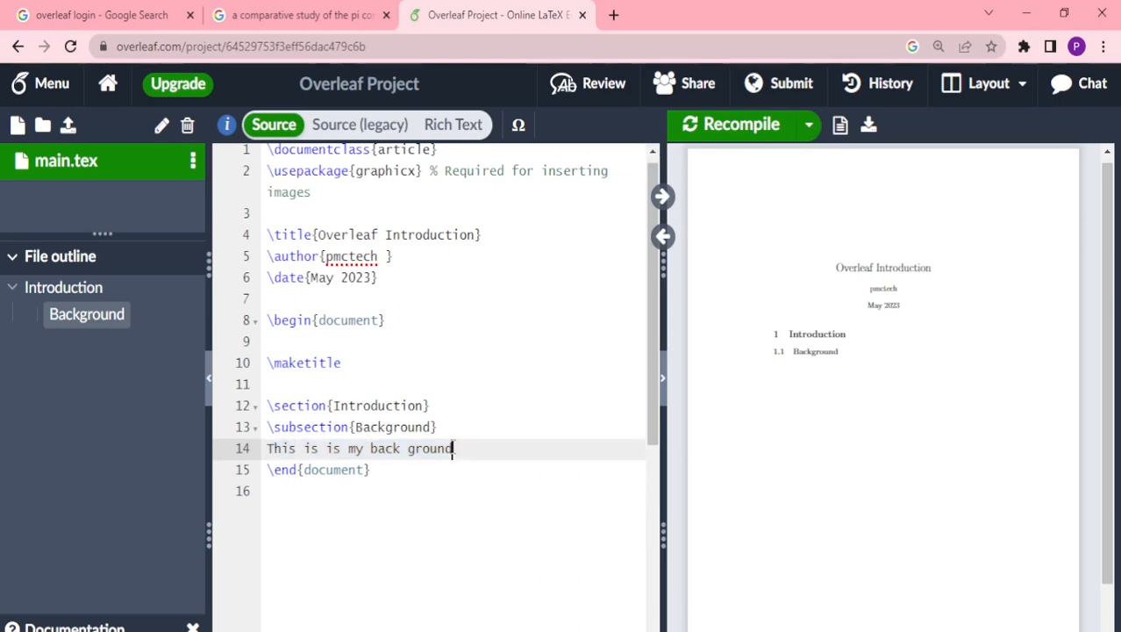
key("Return")
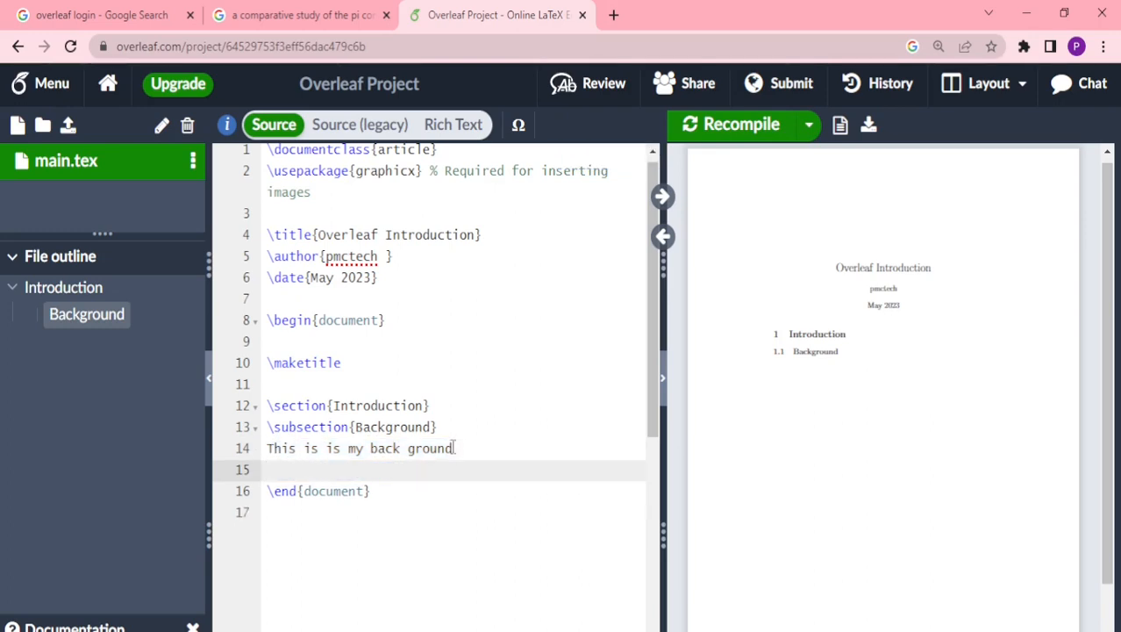
key("ctrl+v")
key("ctrl+v")
key("ctrl+v")
key("ctrl+v")
key("ctrl+v")
key("ctrl+v")
key("ctrl+v")
key("ctrl+v")
key("ctrl+v")
key("ctrl+v")
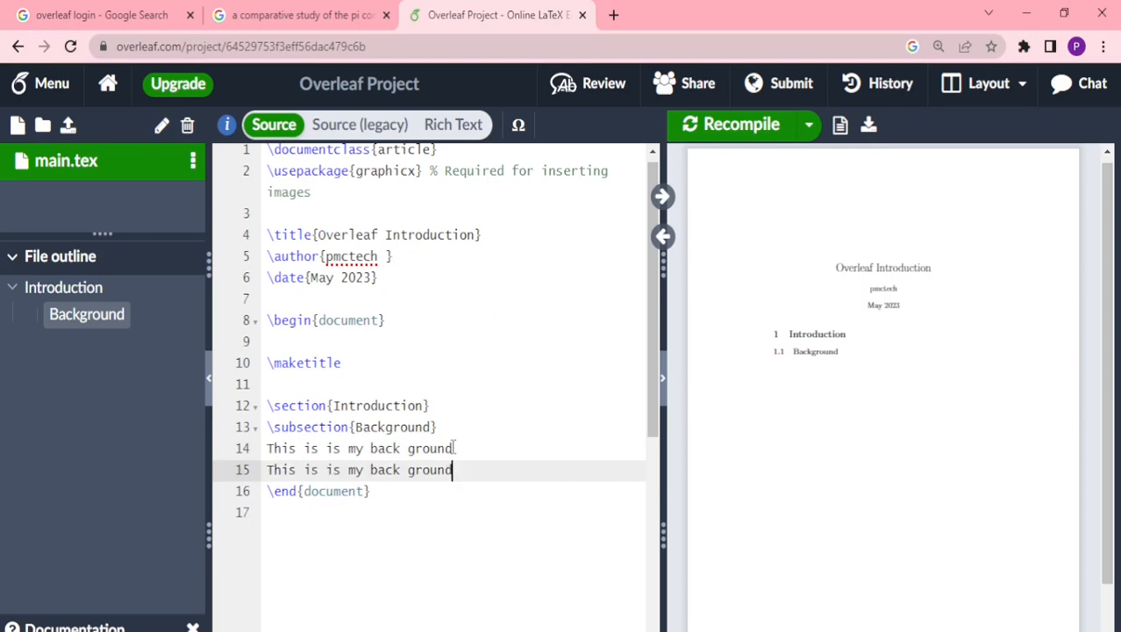
key("ctrl+v")
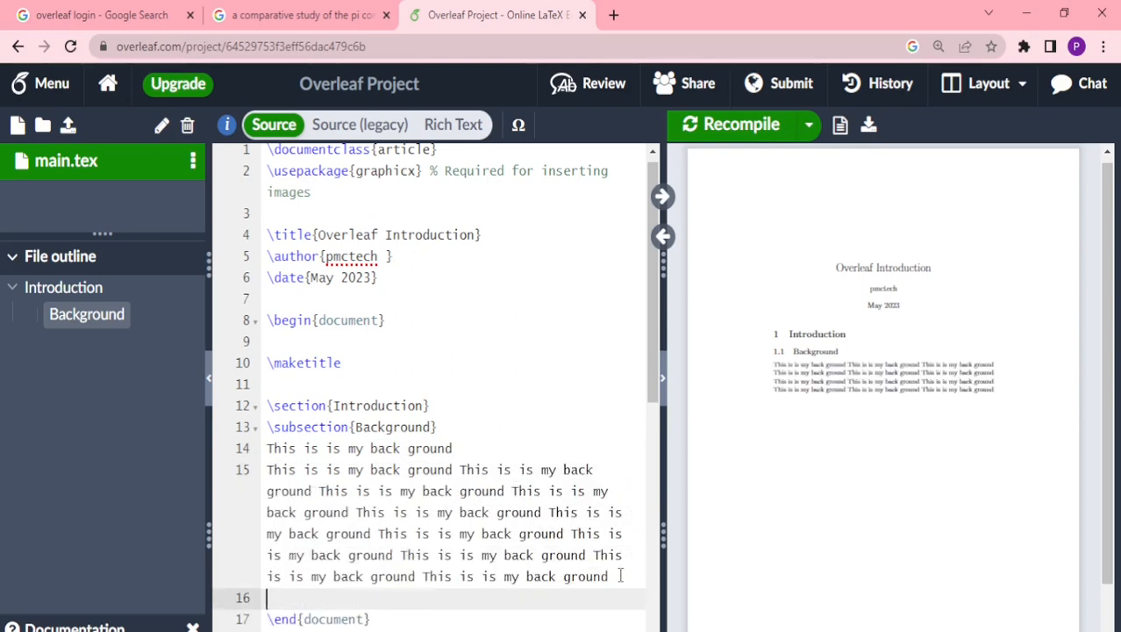
- Add a section titled "Objectives" after the Background text and recompile the PDF
type("\\section")
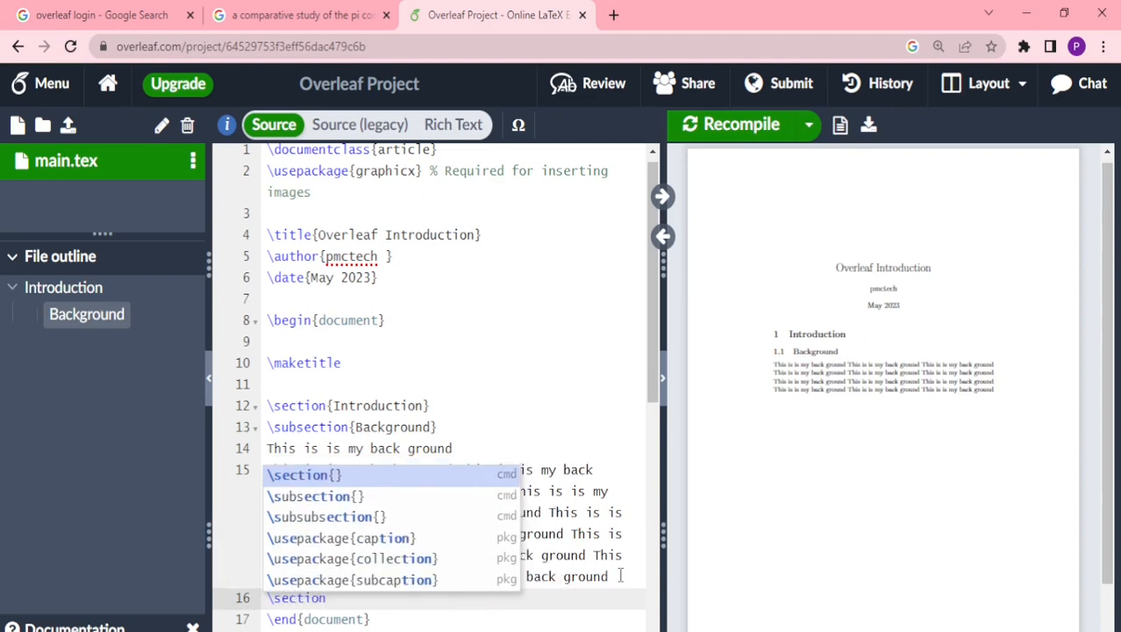
type("{")
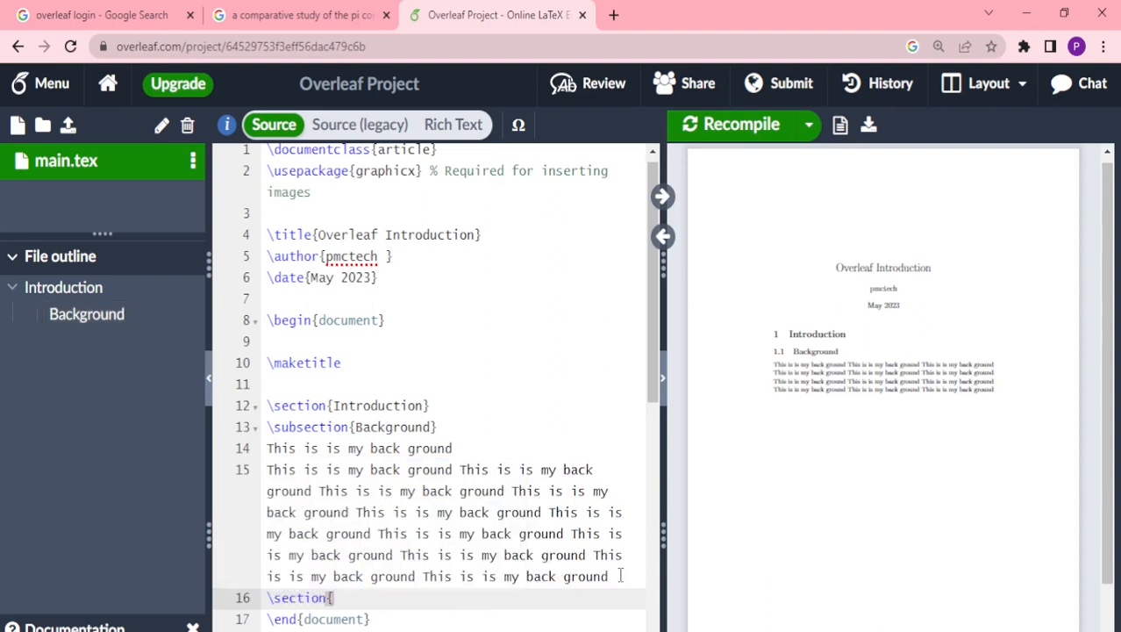
type("Ob")
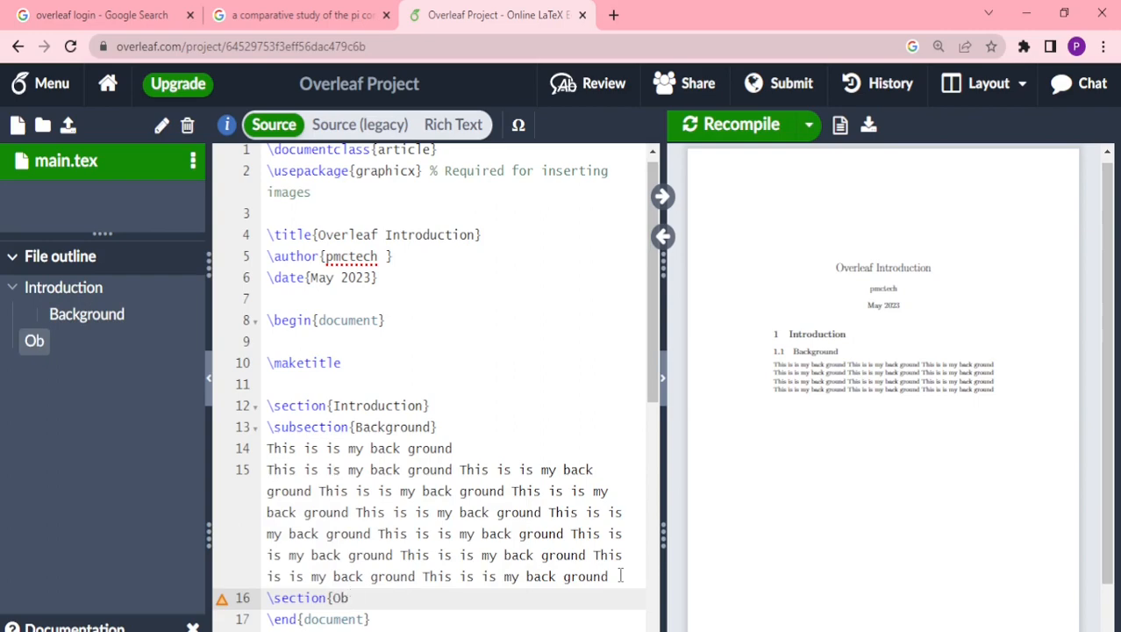
type("jectives")
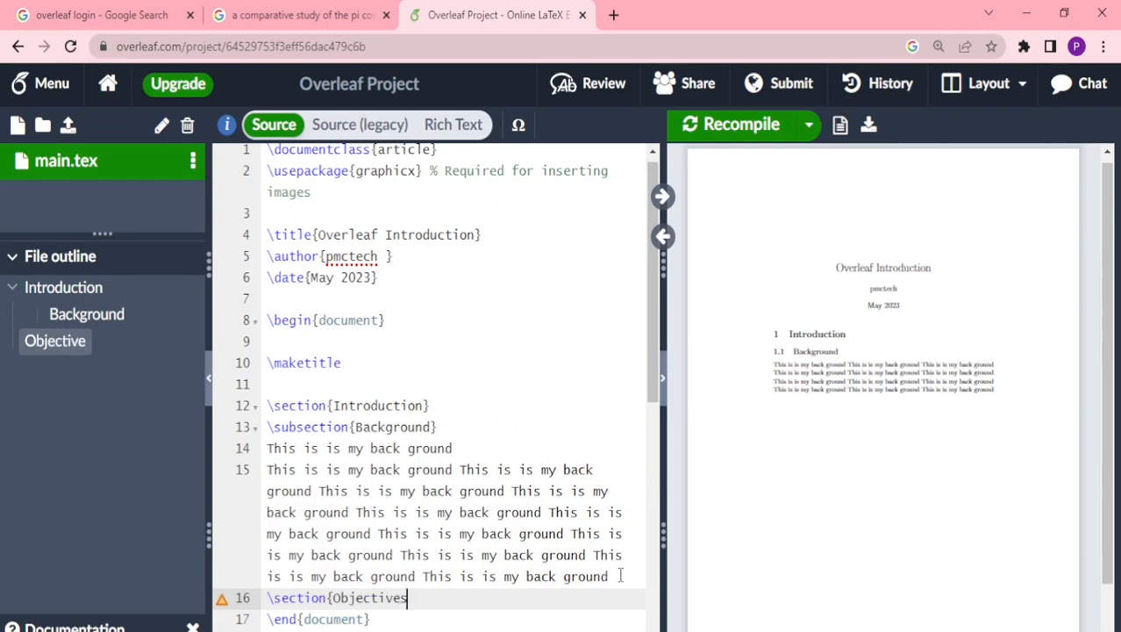
type("}")
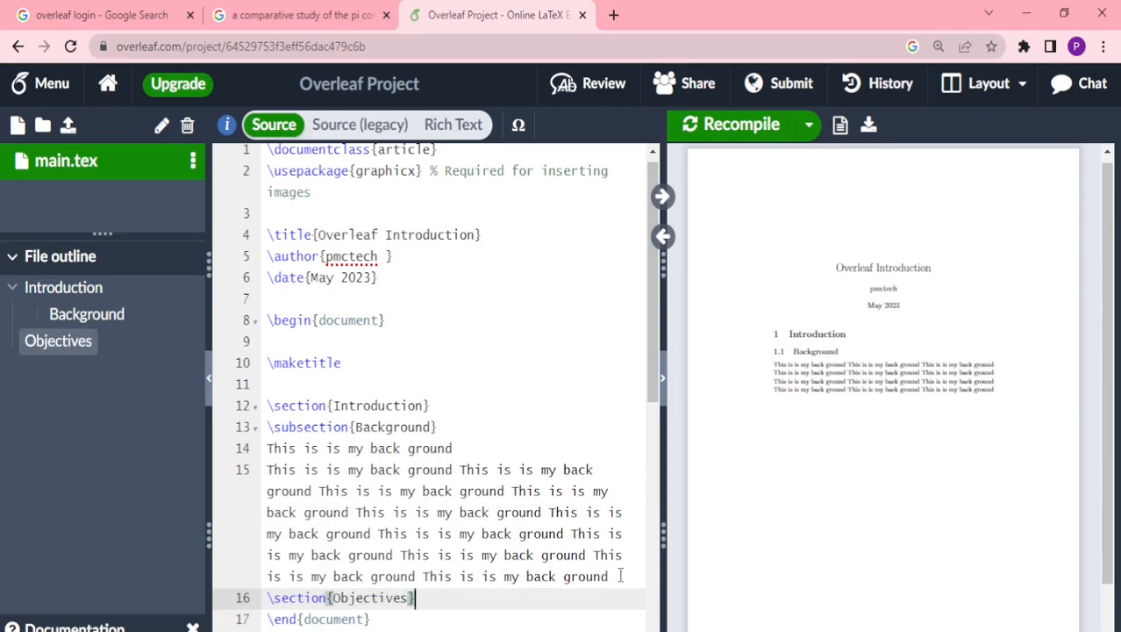
left_click(702, 125)
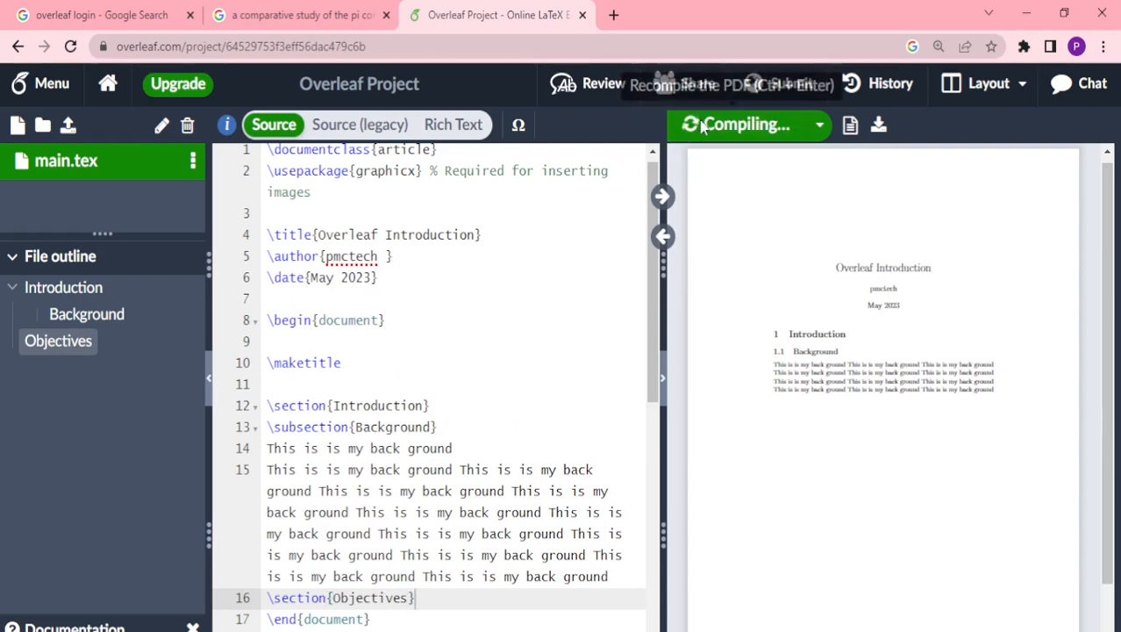
left_click(412, 598)
key("Return")
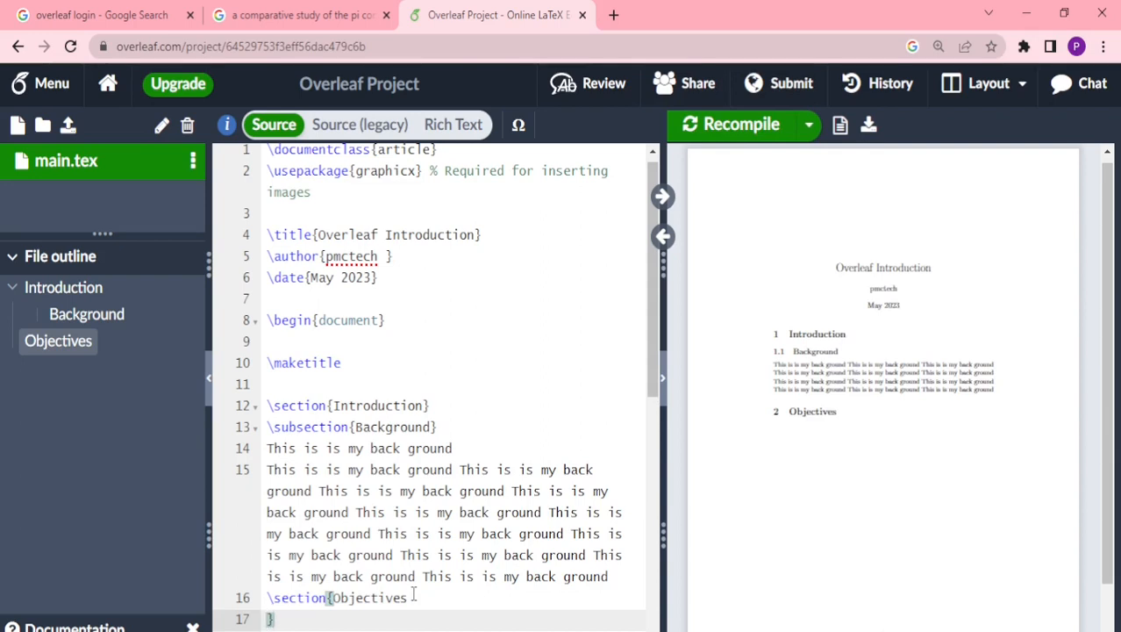
key("BackSpace")
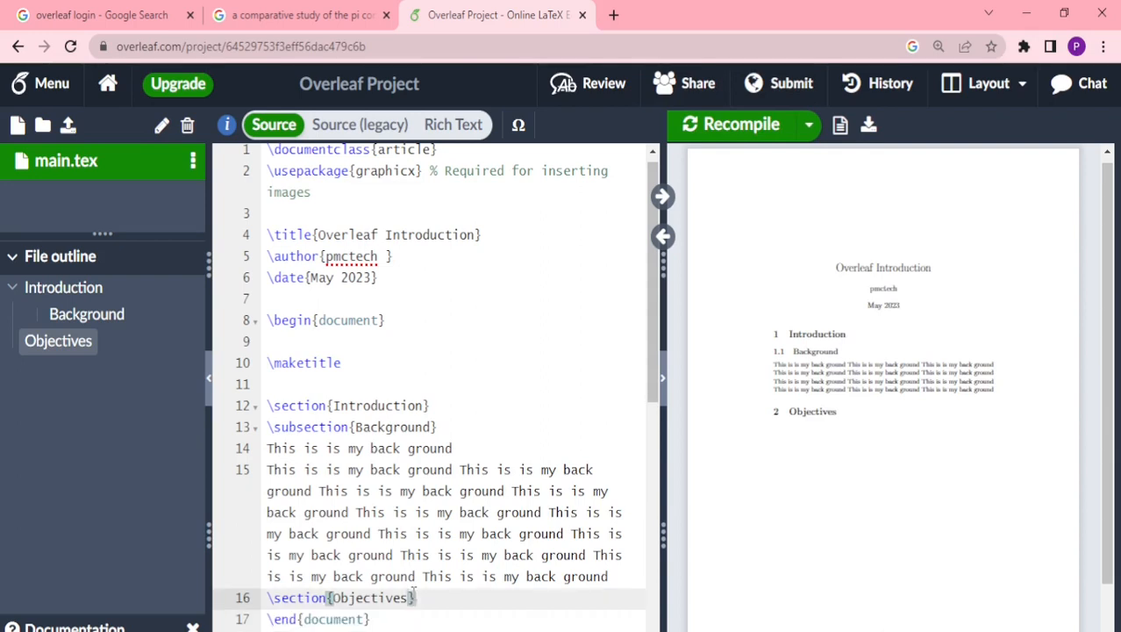
- Insert an enumerate list below the Objectives heading with the first item "my first objective is..........."
left_click(414, 597)
key("Return")
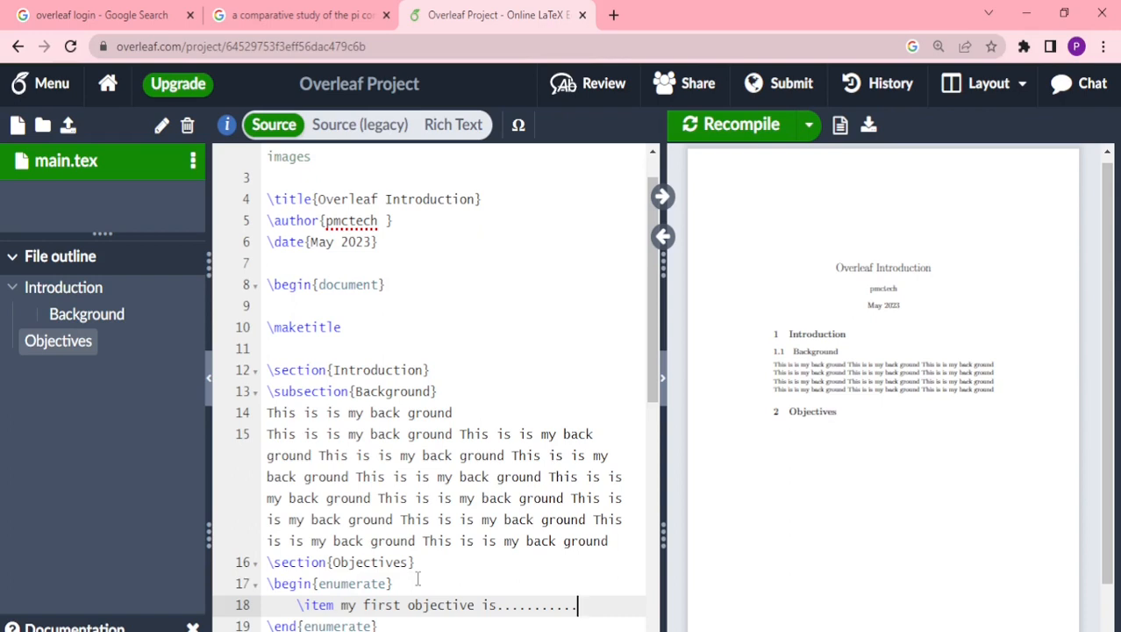
scroll(418, 578, "down", 2)
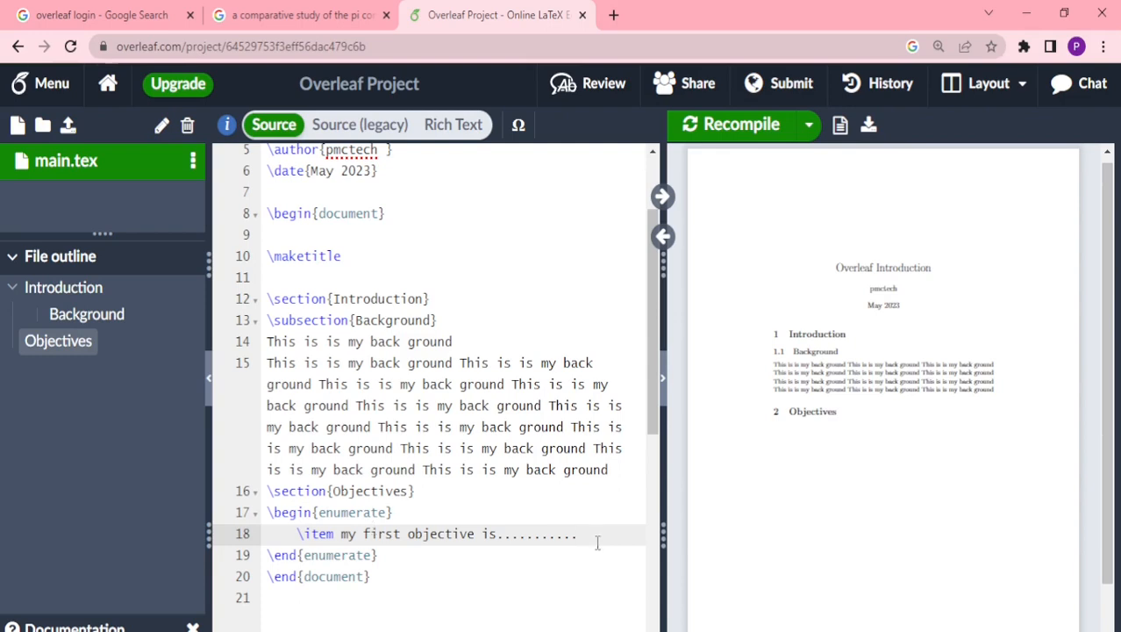
- Add a second item to the enumerate list and copy the words "my first objective" into it
key("Return")
type("\\i")
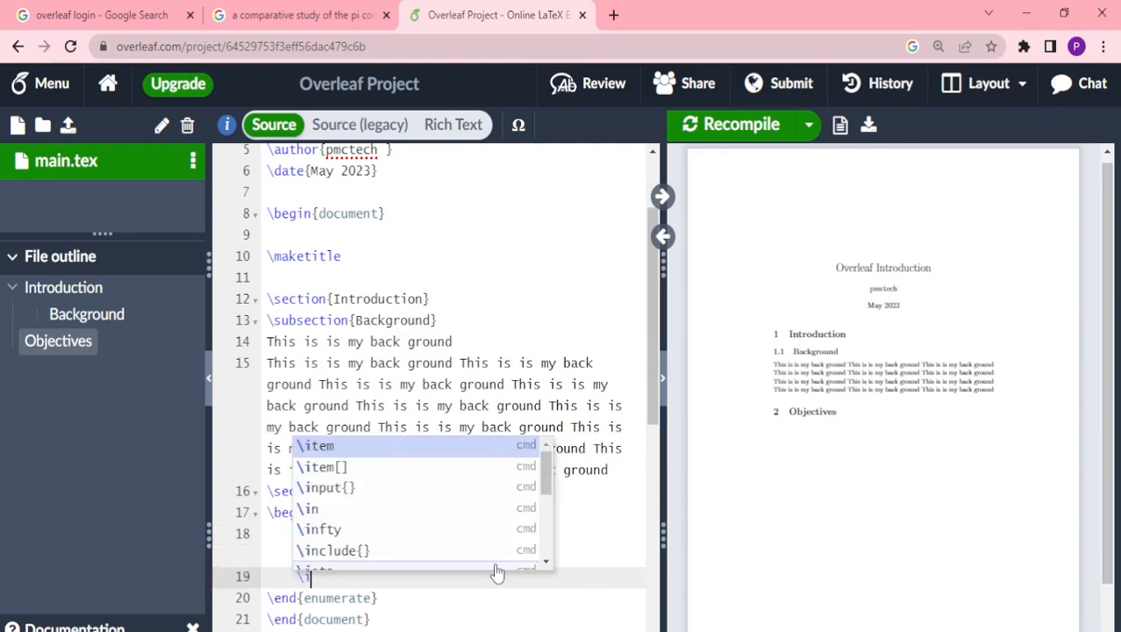
type("tem")
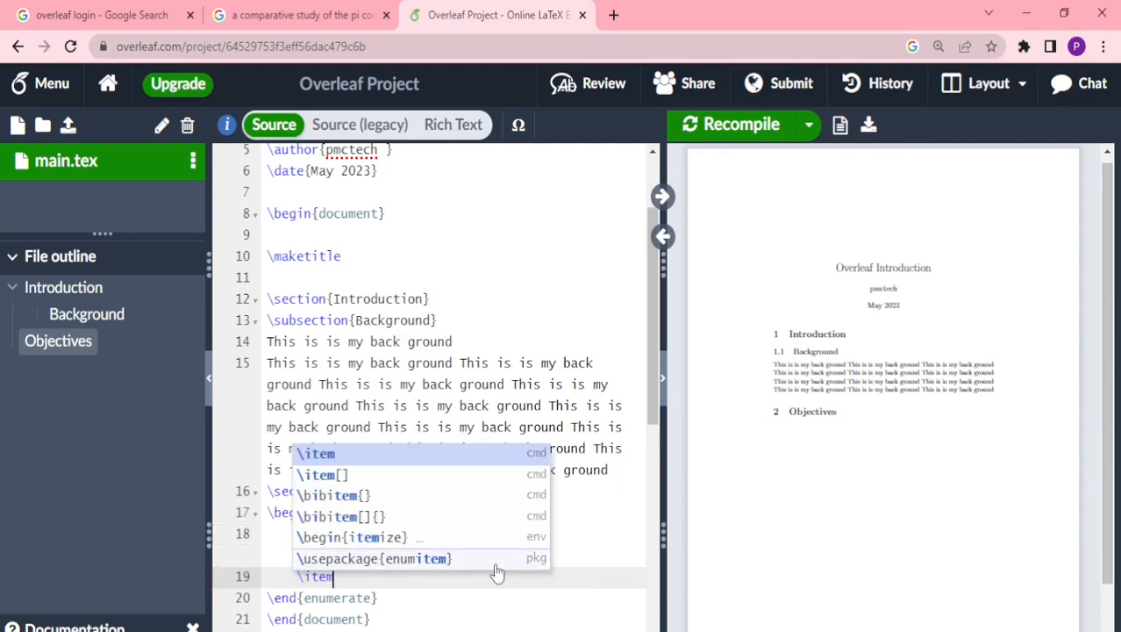
left_click(372, 454)
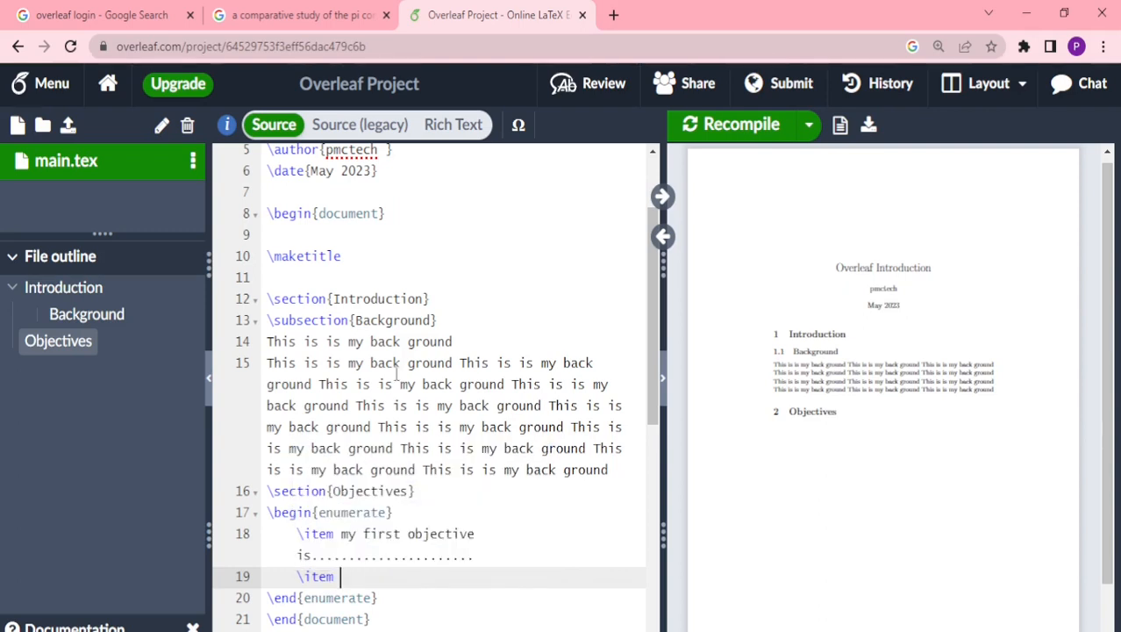
left_click_drag(476, 533, 341, 533)
key("ctrl+c")
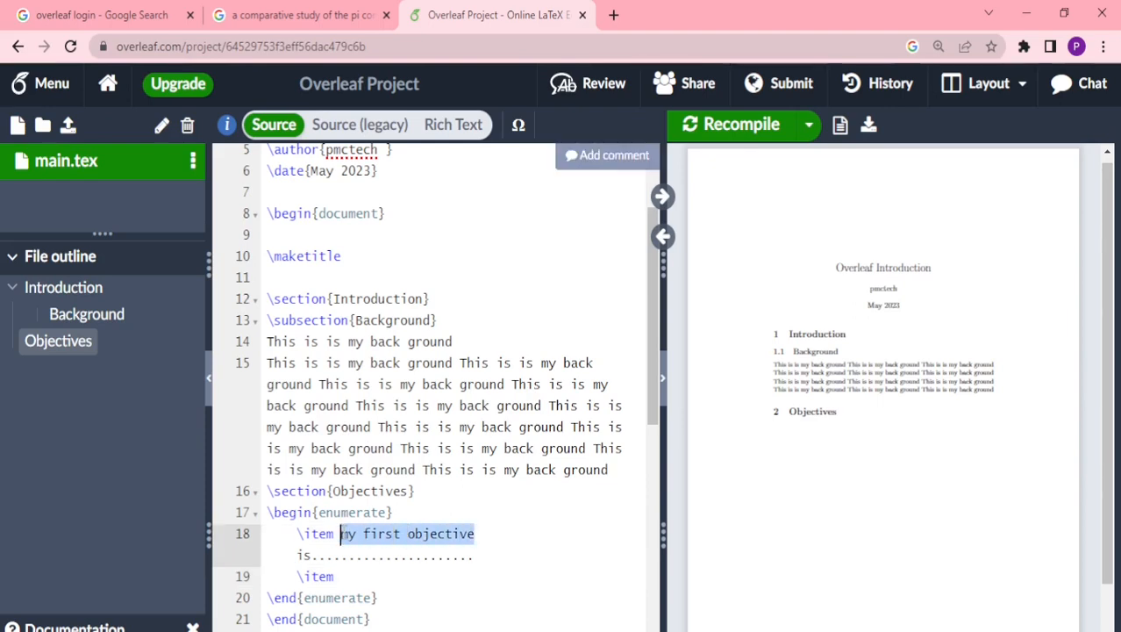
left_click(347, 577)
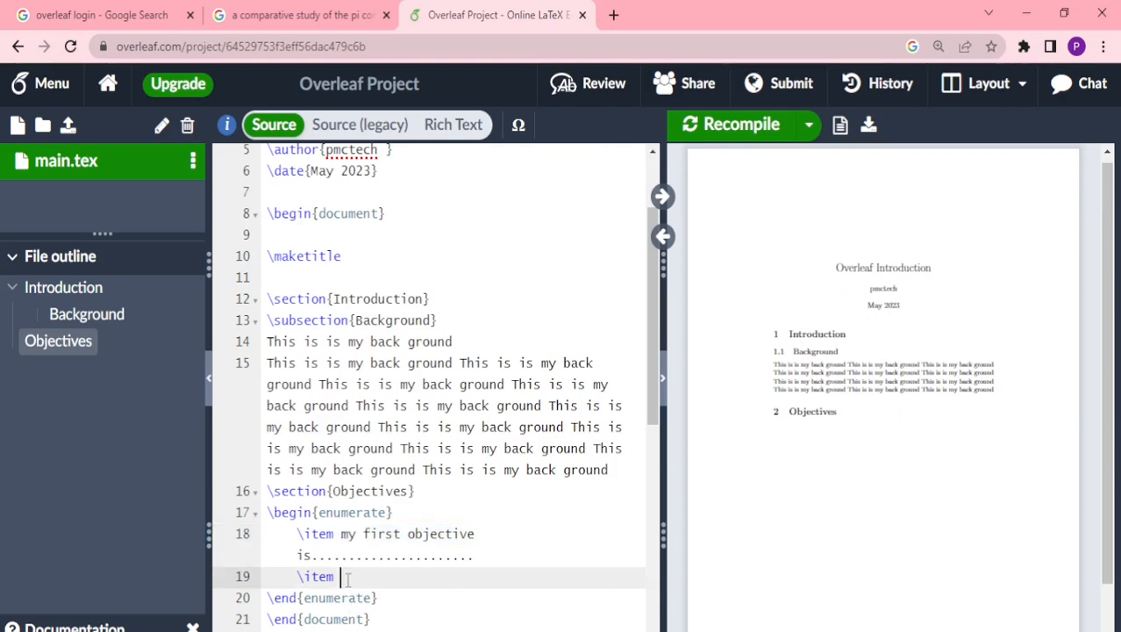
key("ctrl+v")
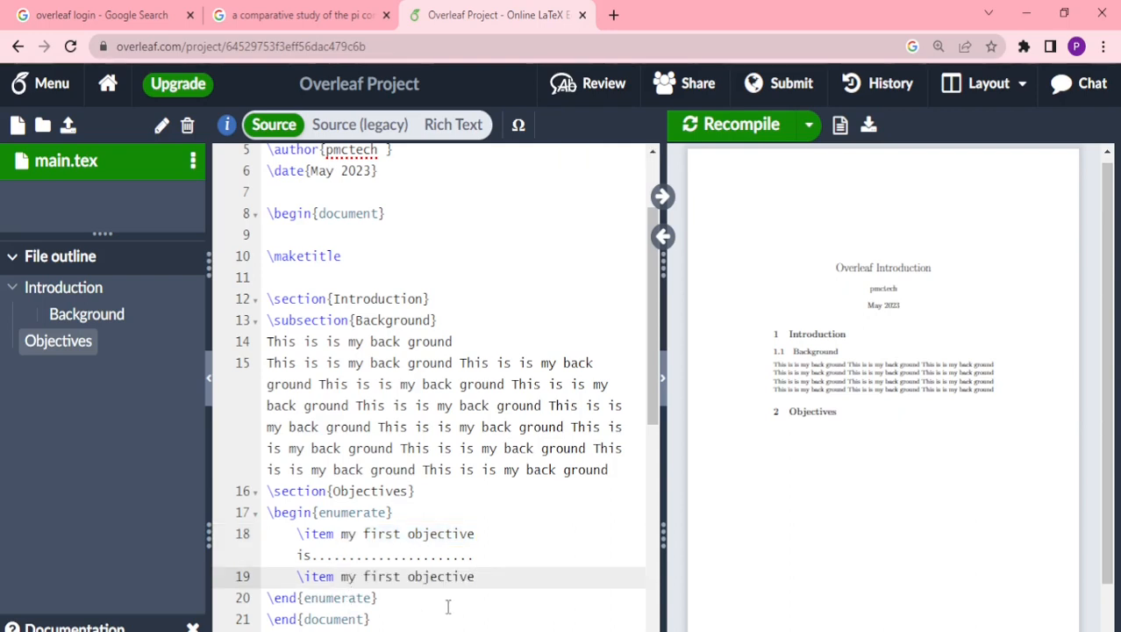
- Replace "first" with "second" in the new list item so that it reads "my second objective"
left_click(400, 577)
key("BackSpace")
key("BackSpace")
key("BackSpace")
key("BackSpace")
key("BackSpace")
type("second")
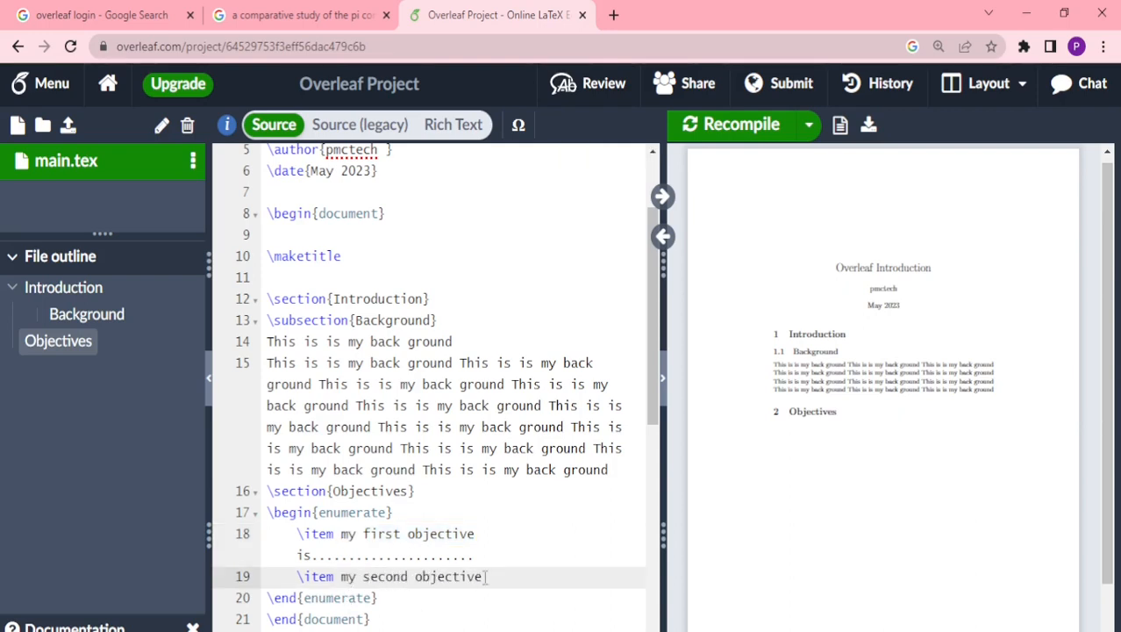
- End the second item with a dotted line, add a third item "my third objective .................." and recompile the PDF
type("third objective ..................")
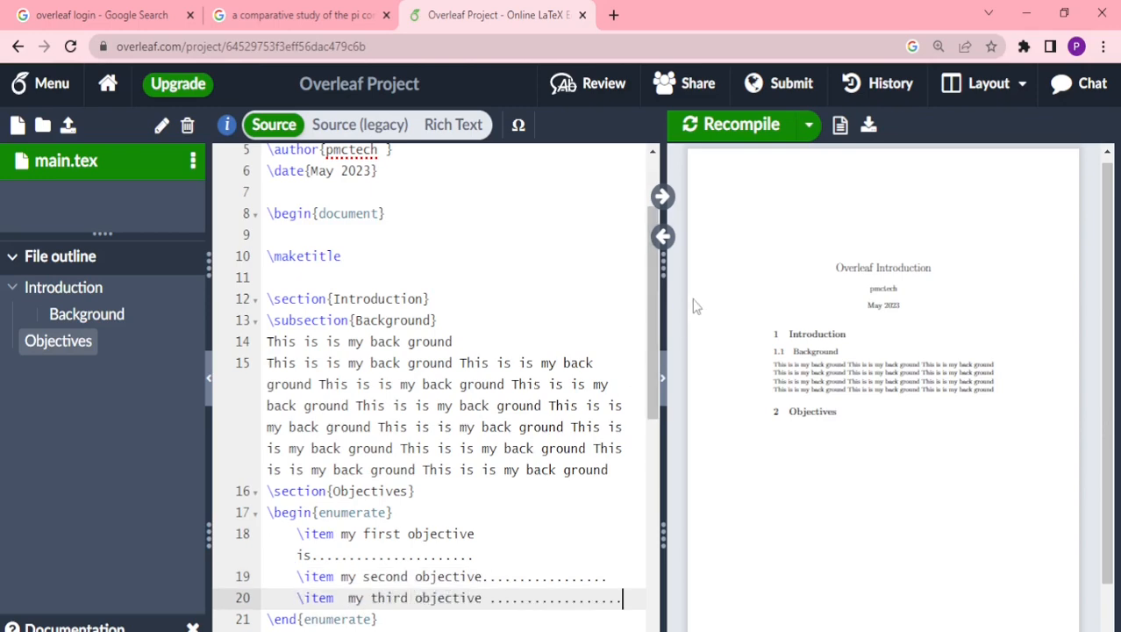
left_click(738, 136)
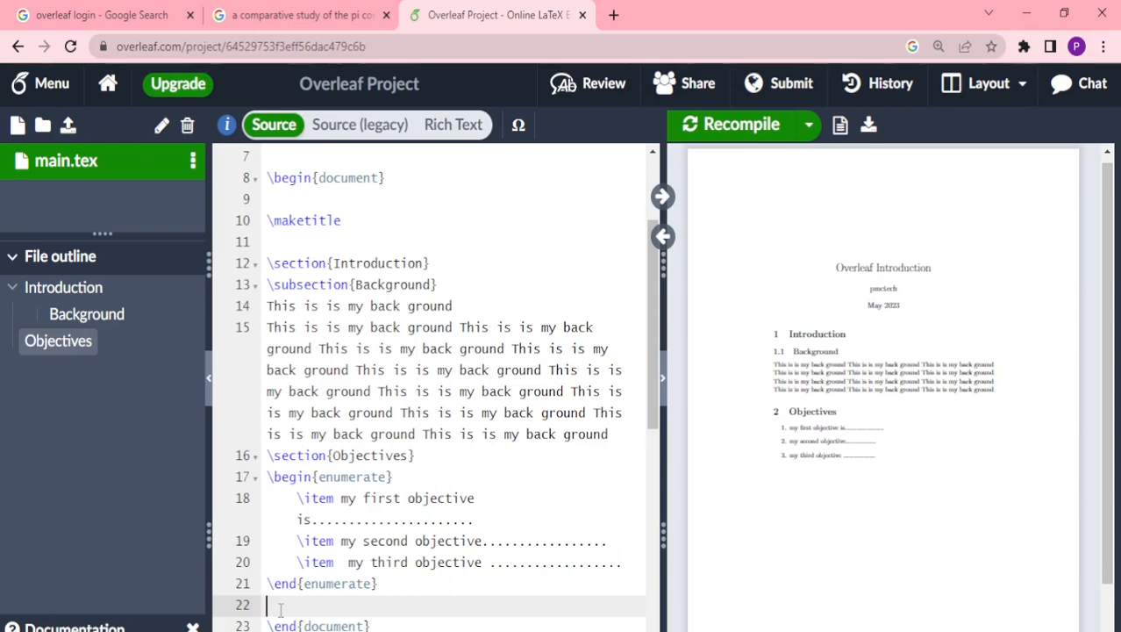
- Insert an equation environment on the line below the end of the enumerate list
type("\begin")
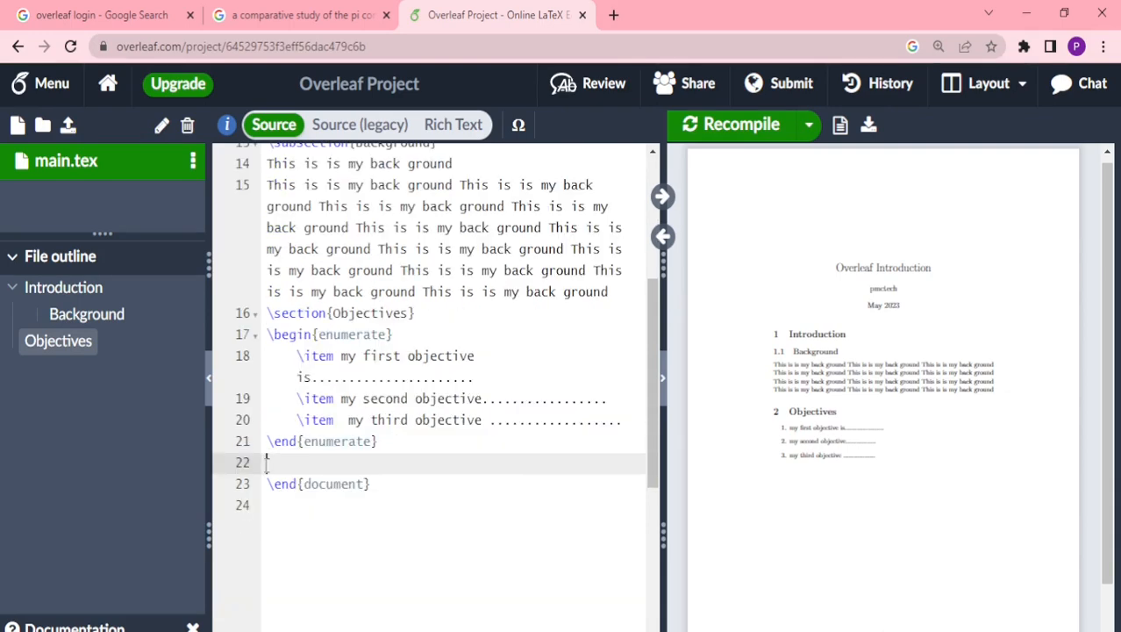
type("\\begin")
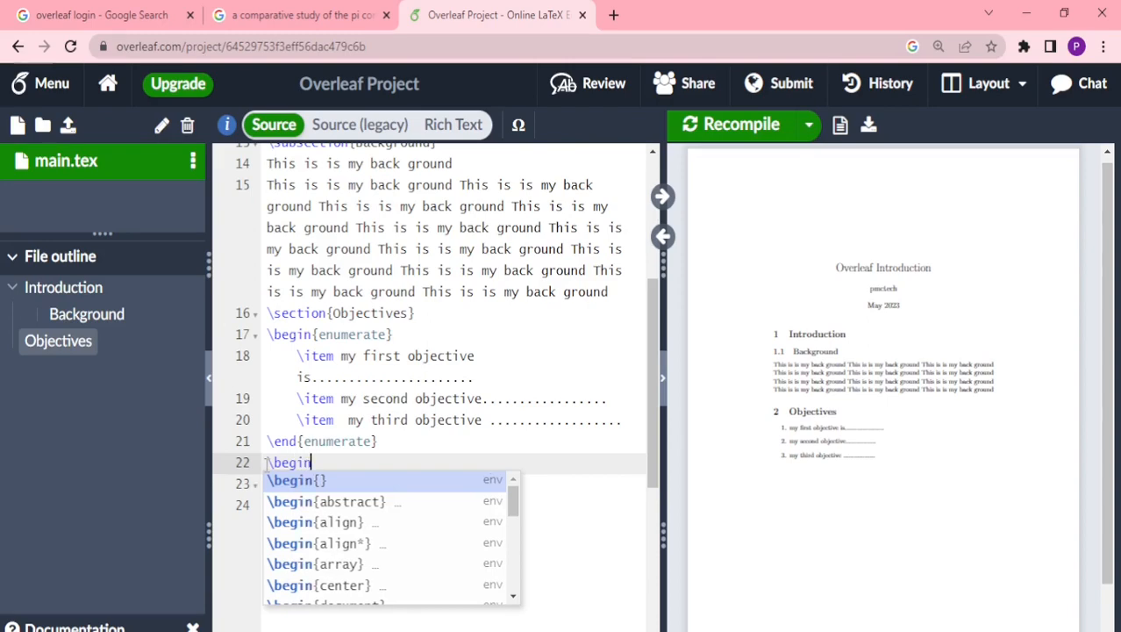
type("{")
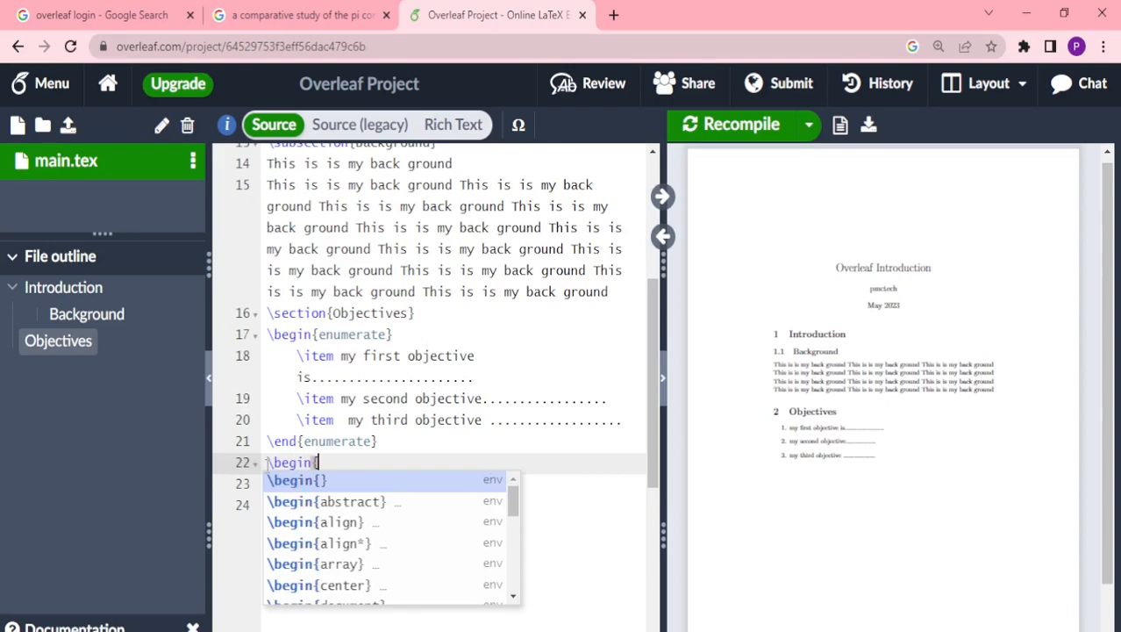
type("e")
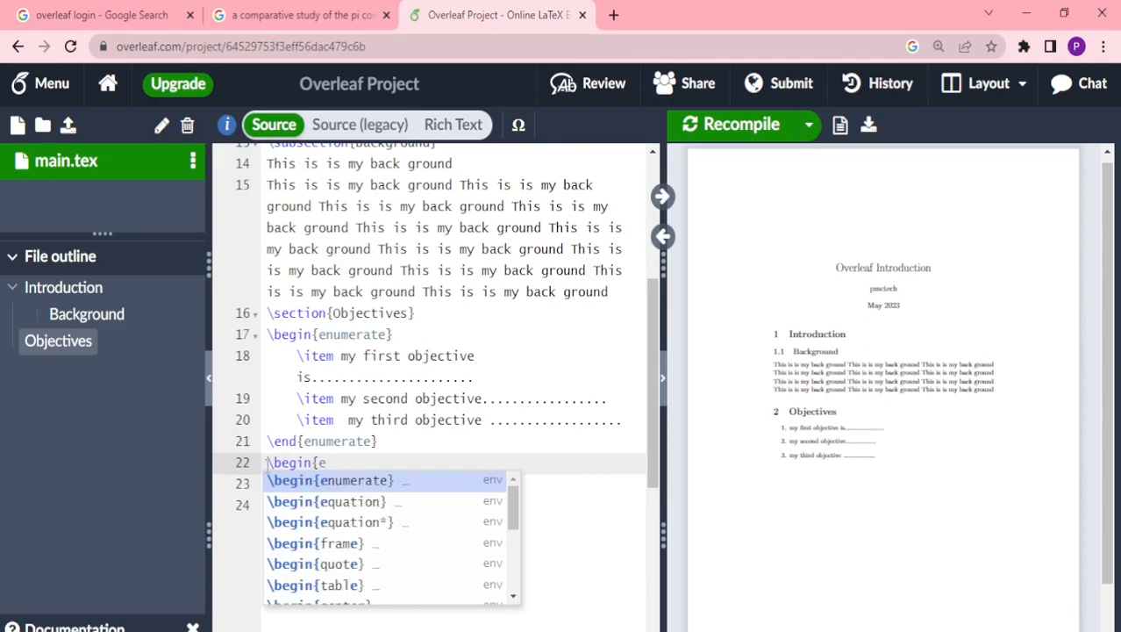
left_click(320, 500)
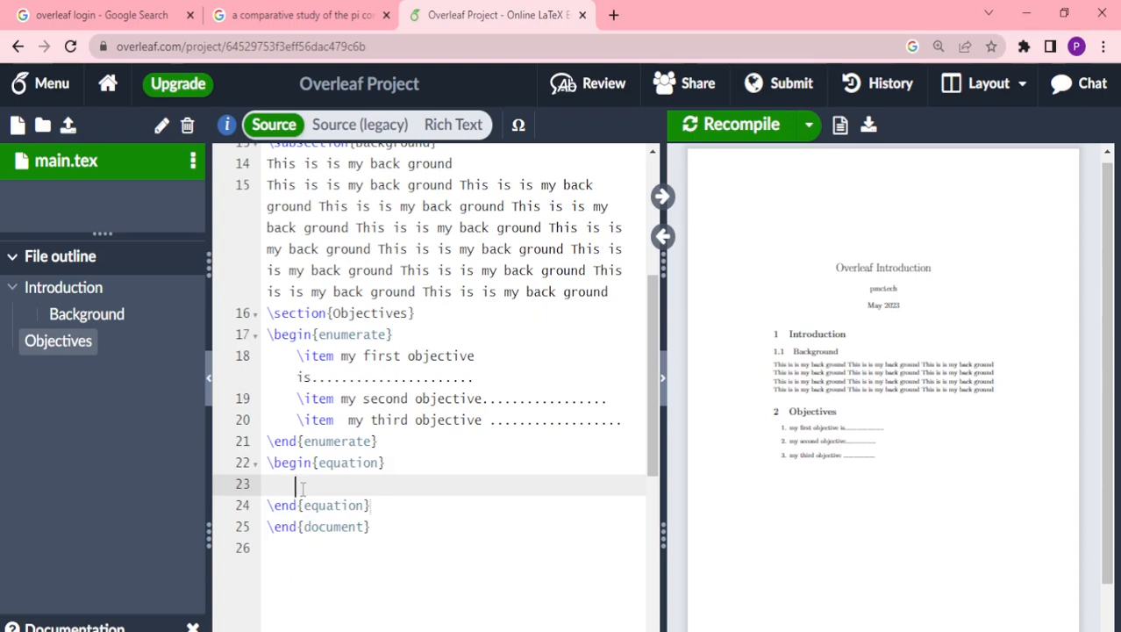
- Write the formula X=2*pi*f*C inside the equation environment and recompile the PDF
type("x=")
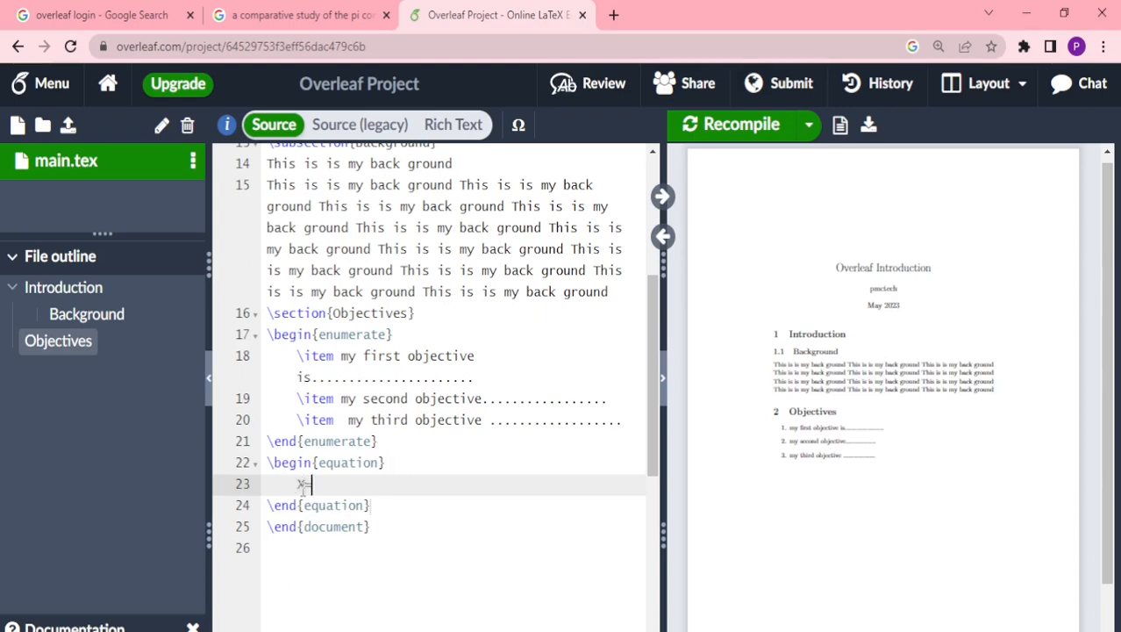
type("2^")
type("p")
type("i")
type("fC")
left_click(349, 484)
type("*")
left_click(341, 484)
type("*")
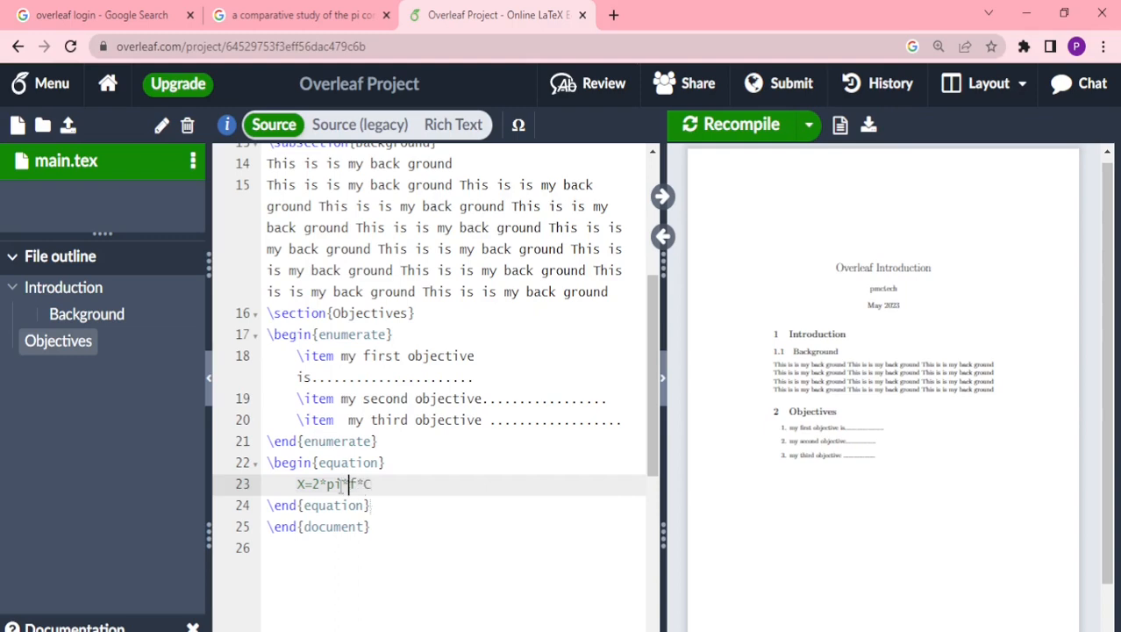
left_click(742, 128)
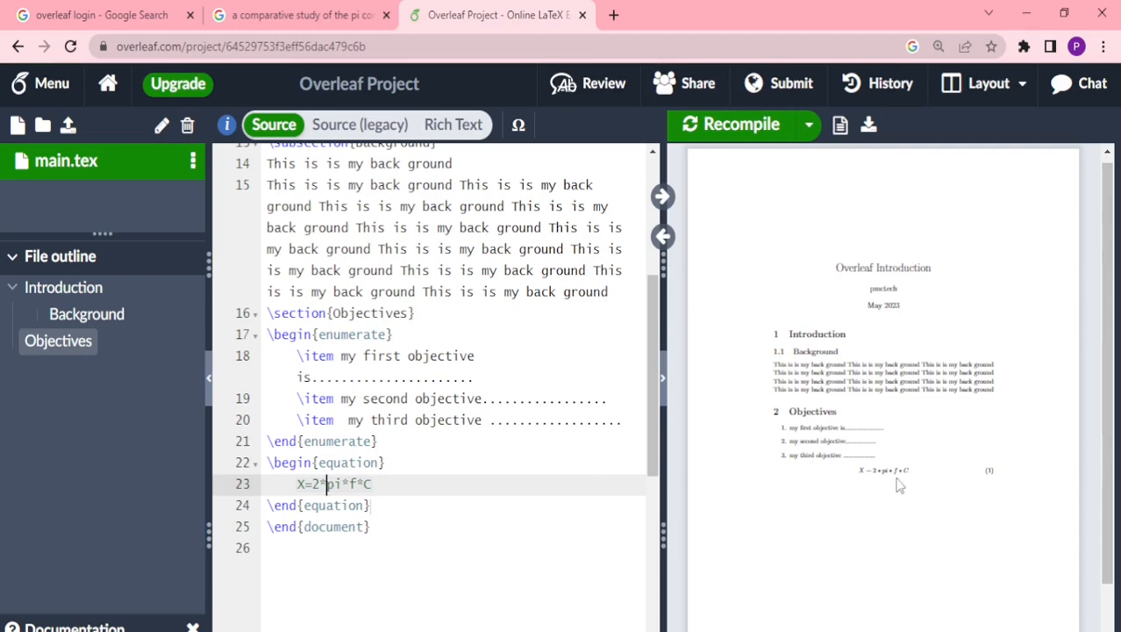
- Change pi to the command \pi in the equation and recompile the PDF
left_click(804, 183)
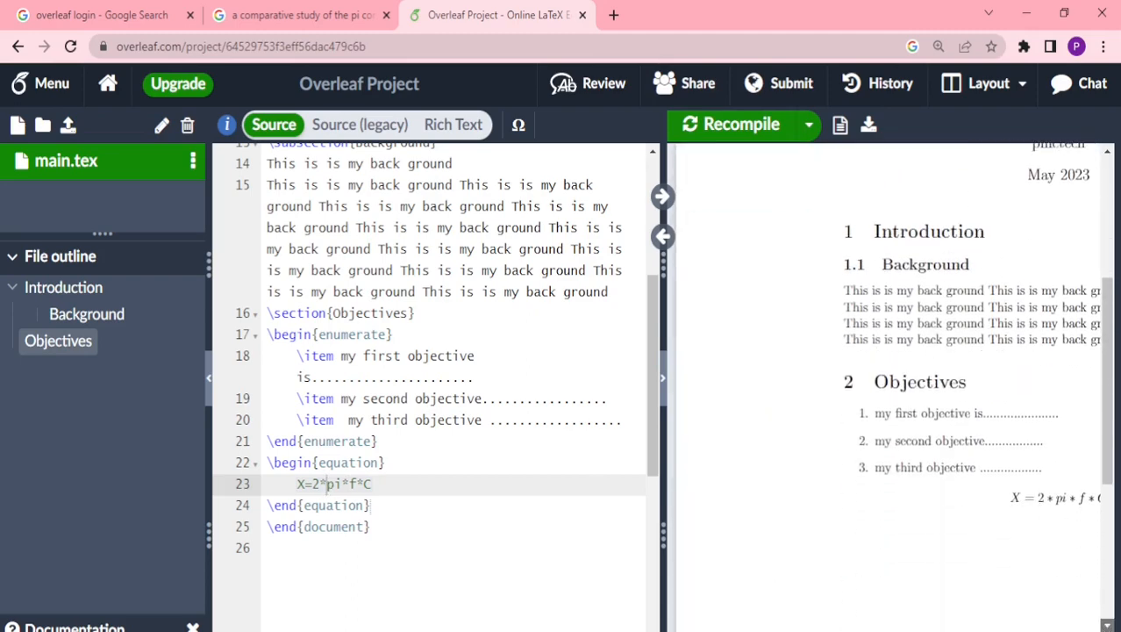
left_click(332, 483)
type("\\")
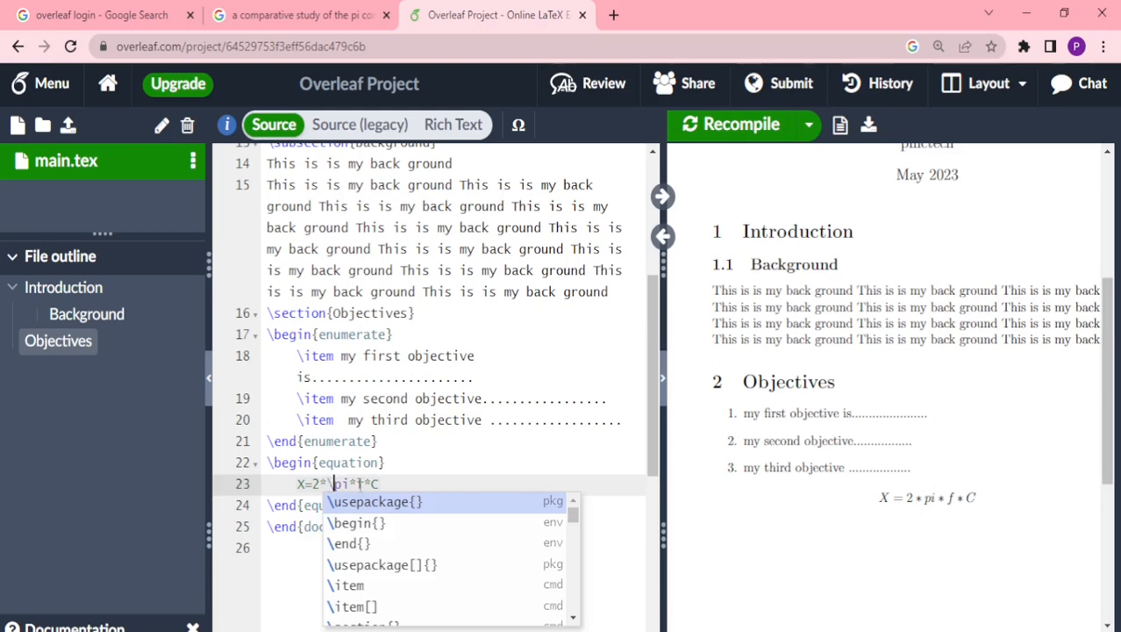
left_click(719, 128)
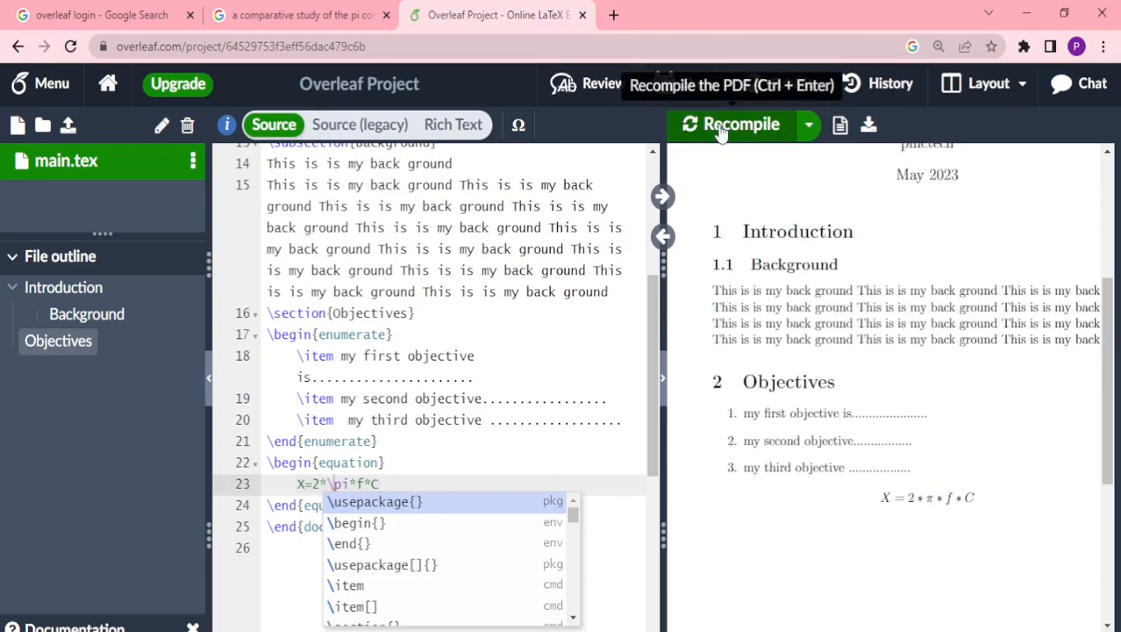
- Add an empty line after the equation environment and upload the image syncCon.jpg from the Downloads folder to the project
left_click(370, 497)
key("Return")
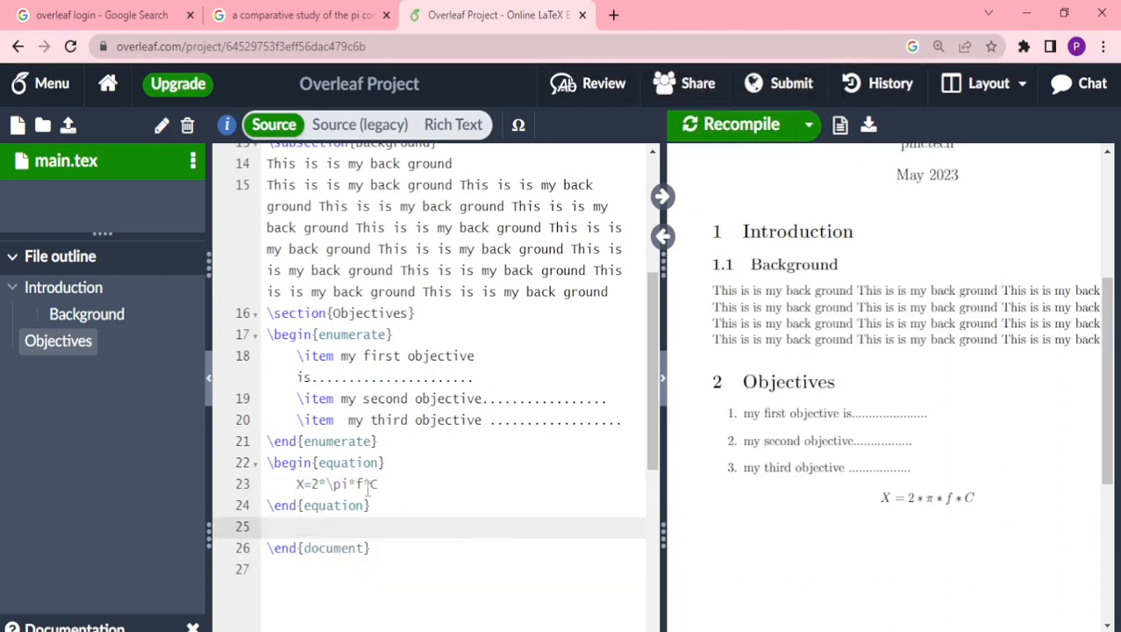
left_click(58, 134)
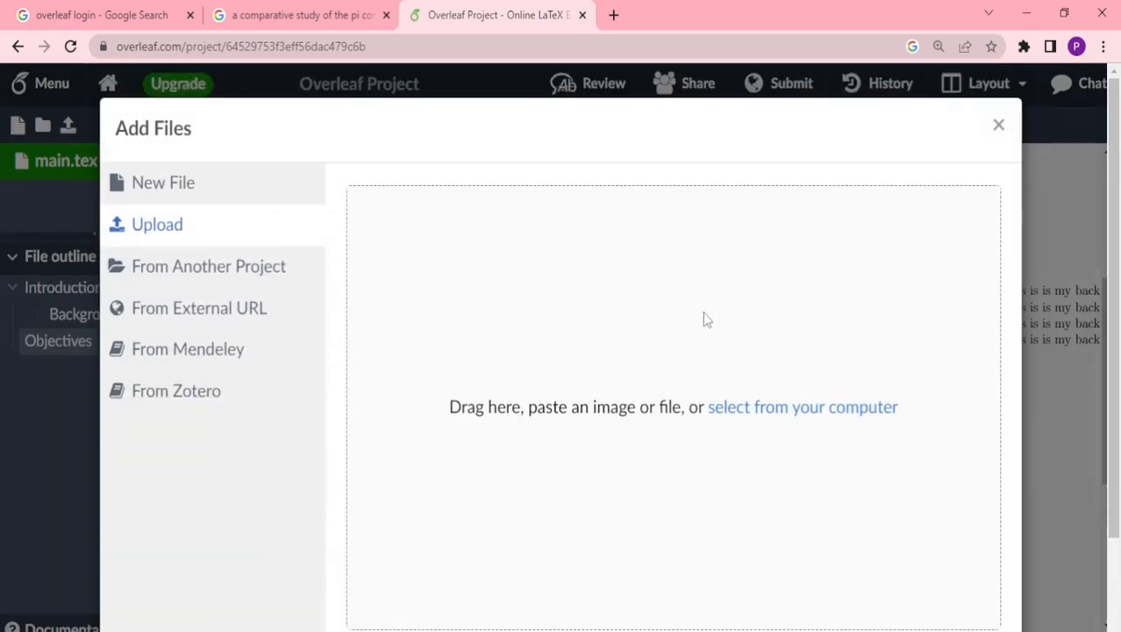
left_click(792, 409)
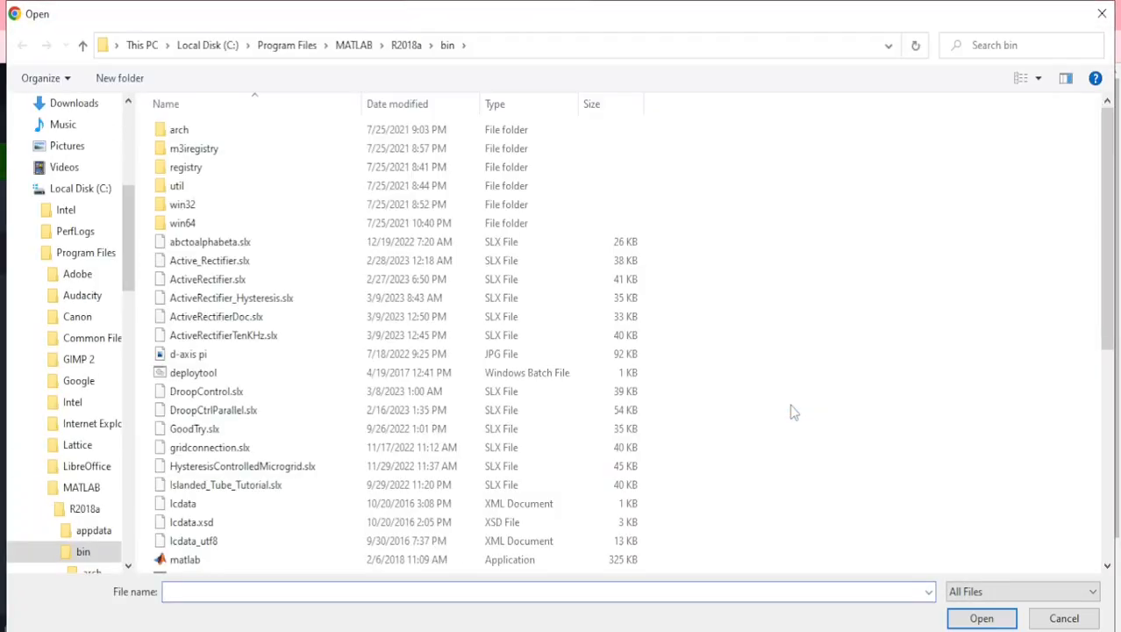
scroll(44, 167, "up", 5)
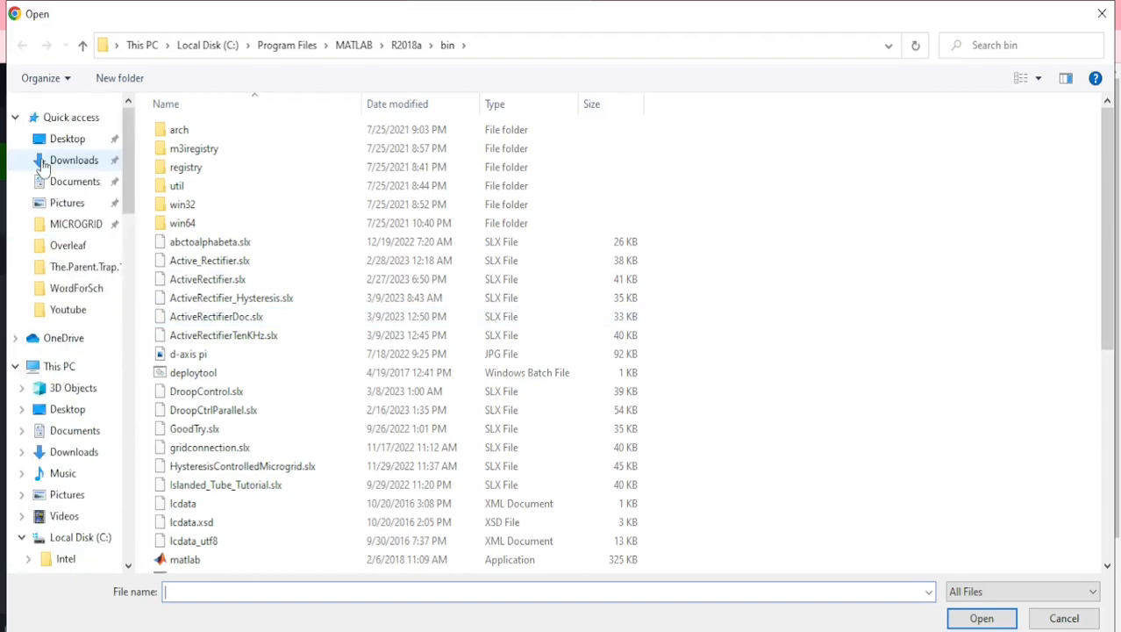
left_click(42, 166)
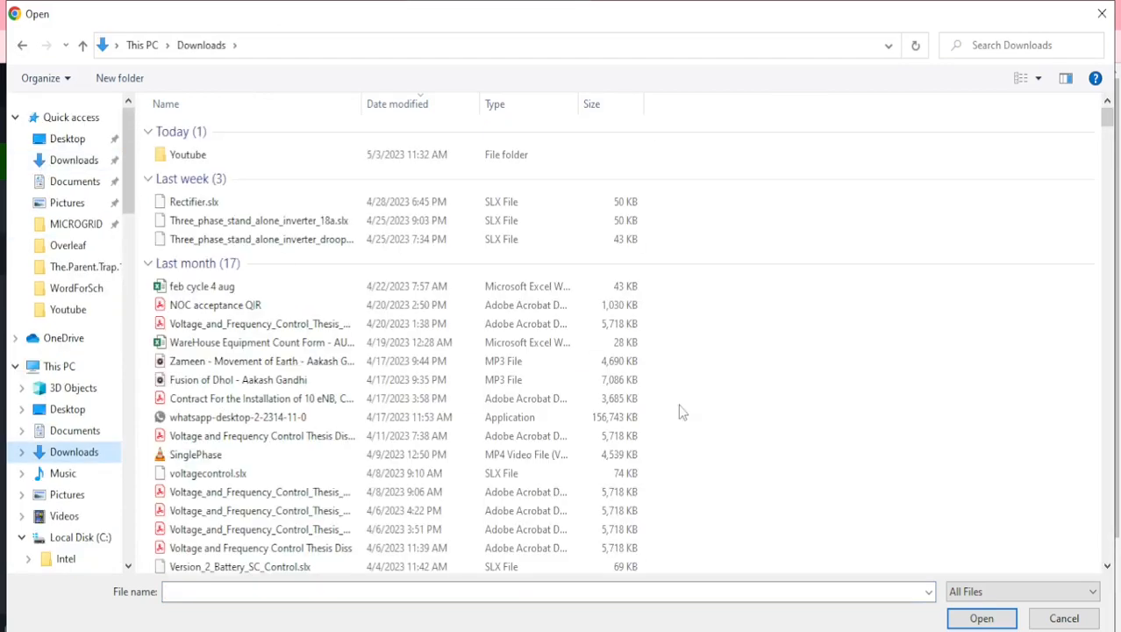
left_click(1107, 566)
left_click(1108, 567)
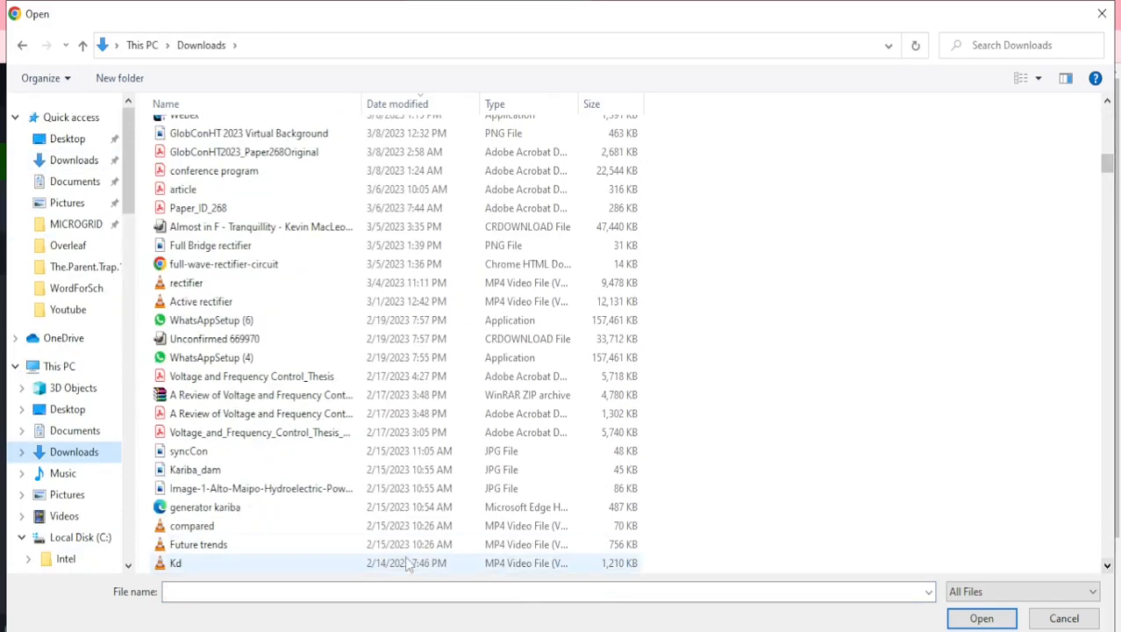
left_click(189, 453)
left_click(982, 618)
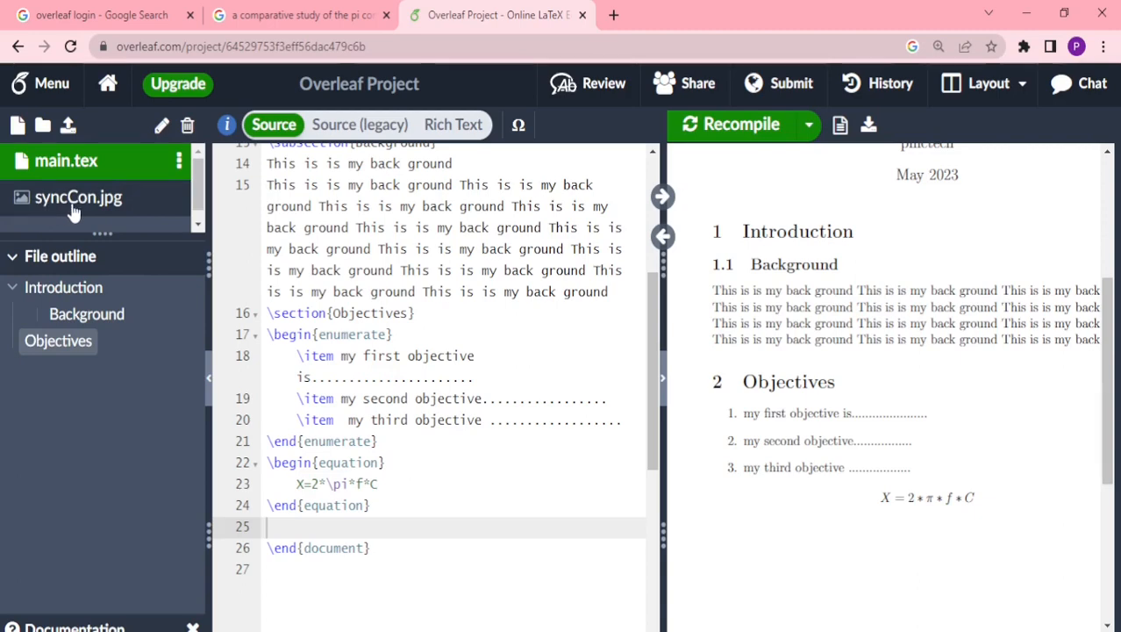
- Add a section titled "Images Upload" below the equation environment and recompile the PDF
type("\\se")
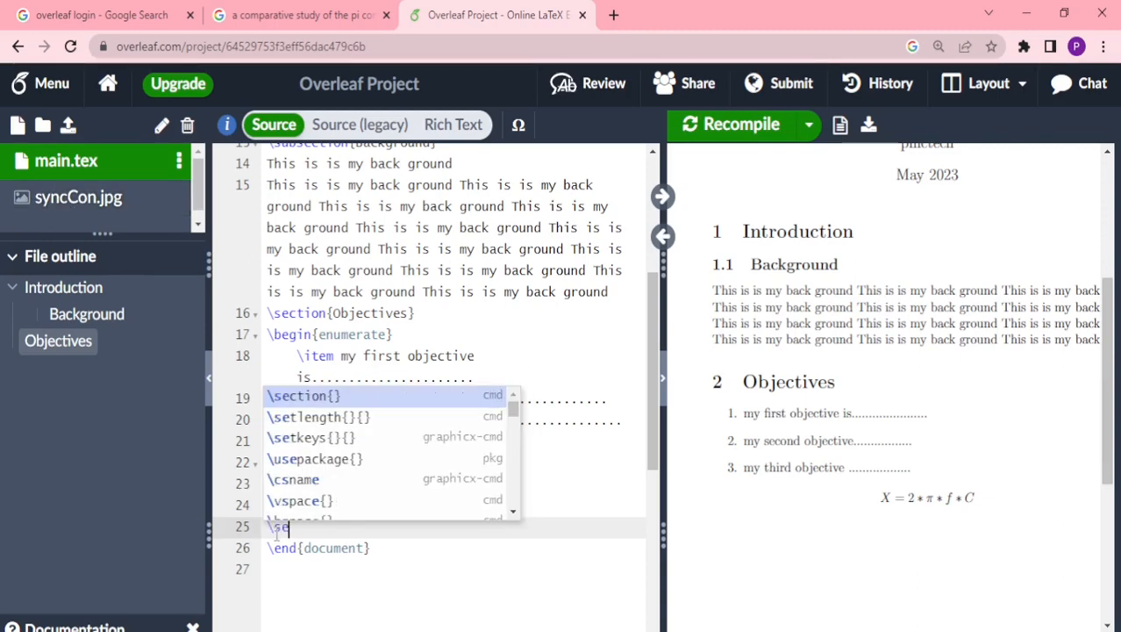
type("ct")
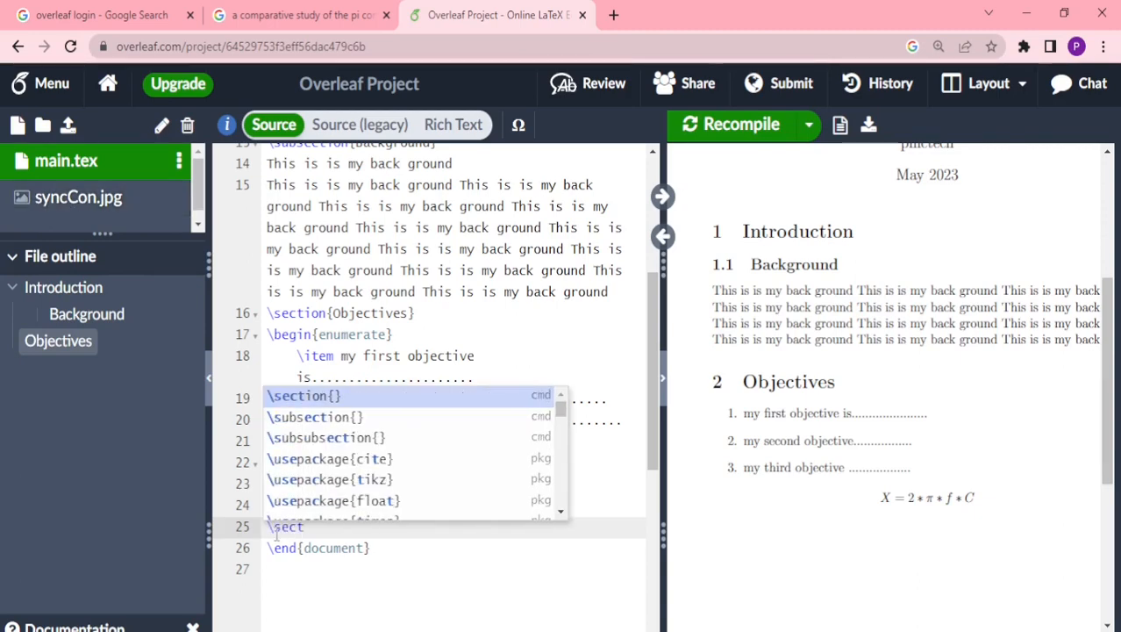
type("ion{Imag")
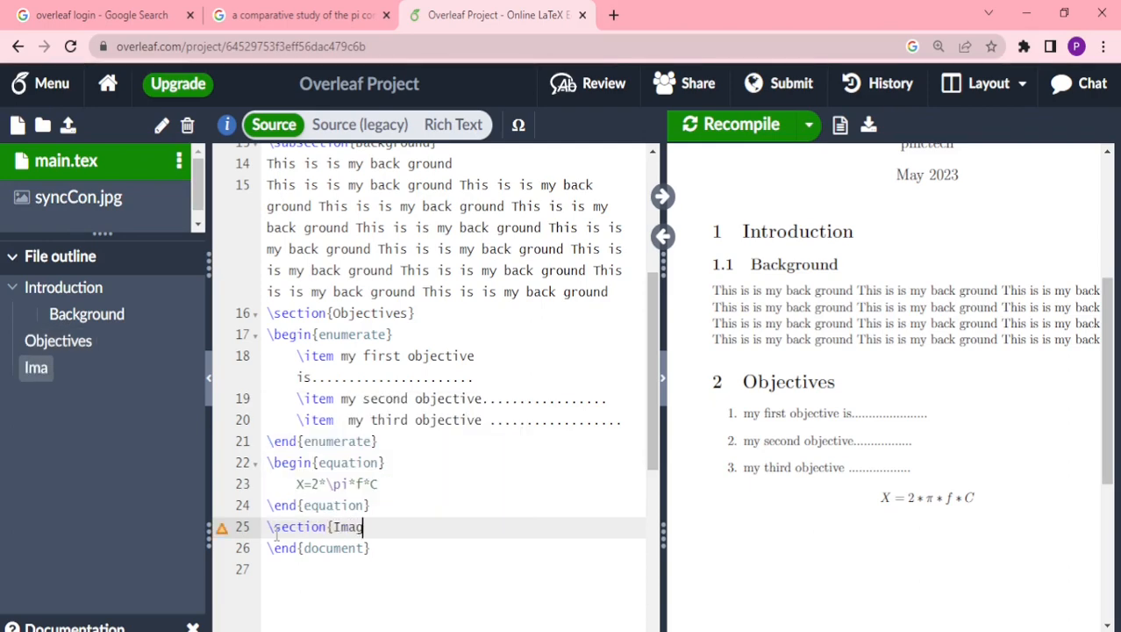
type("es Upload}")
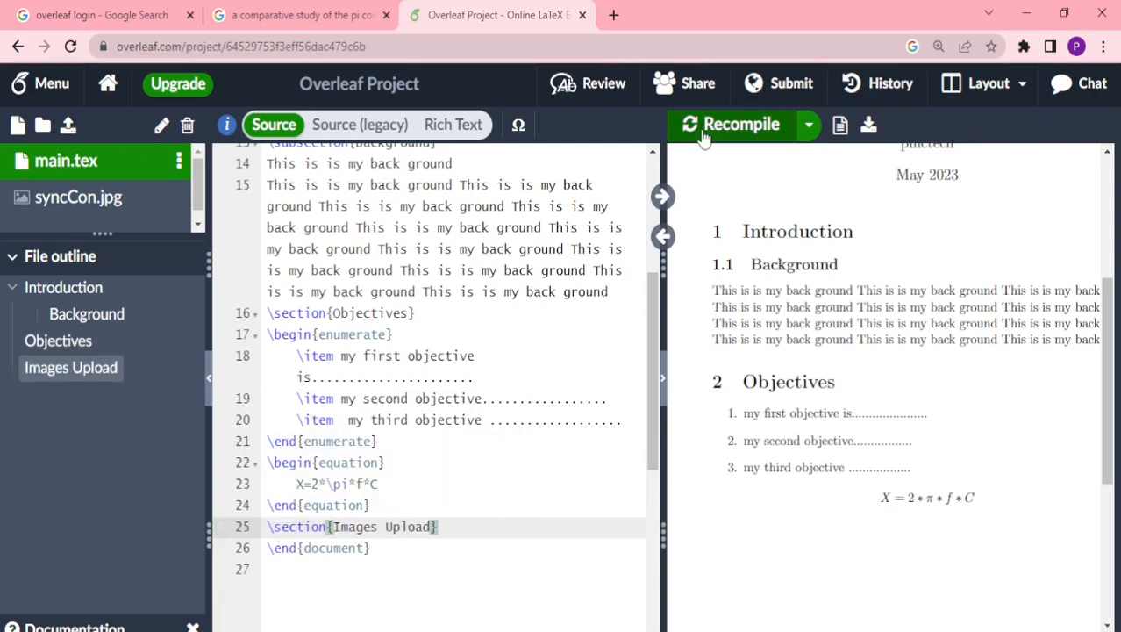
left_click(702, 127)
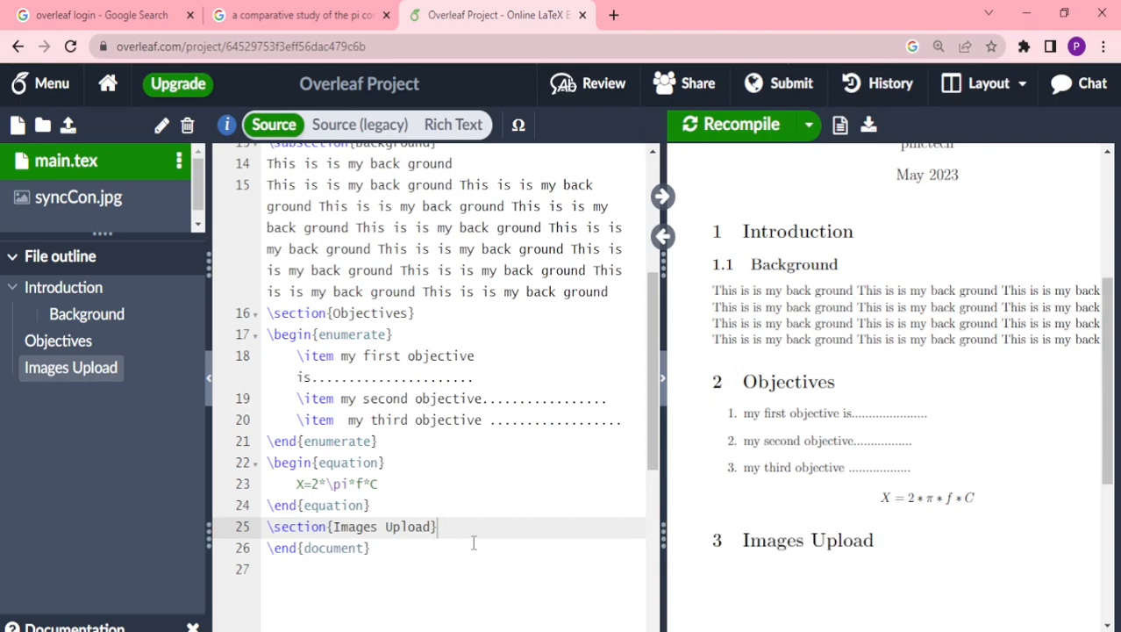
- Insert a figure environment on a new line below the "Images Upload" section heading
key("Return")
type("\\")
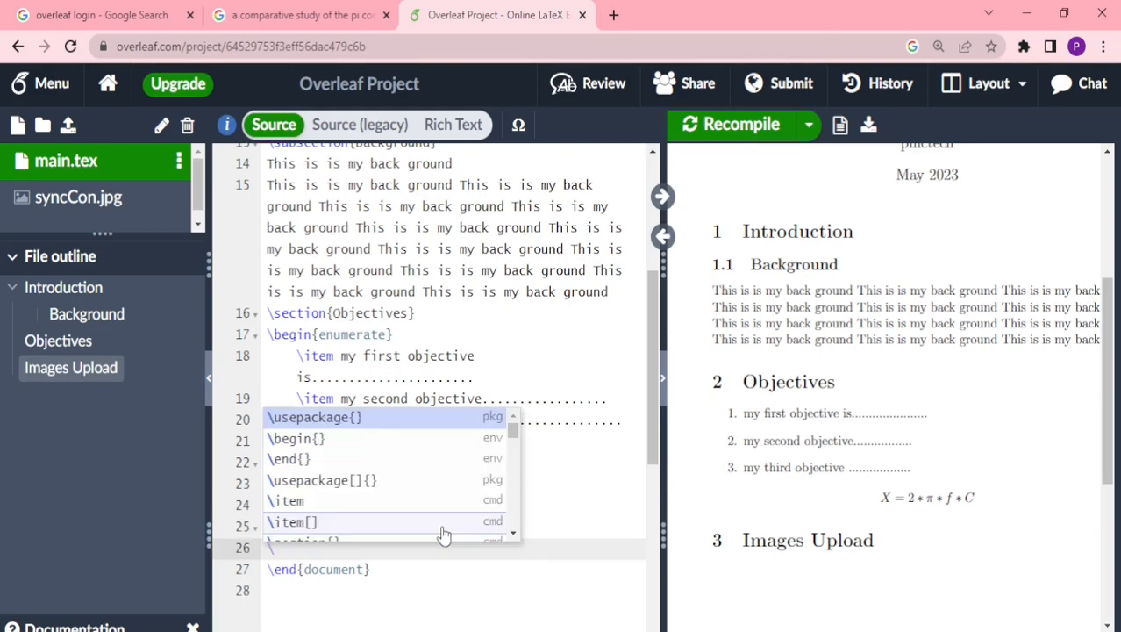
type("beg")
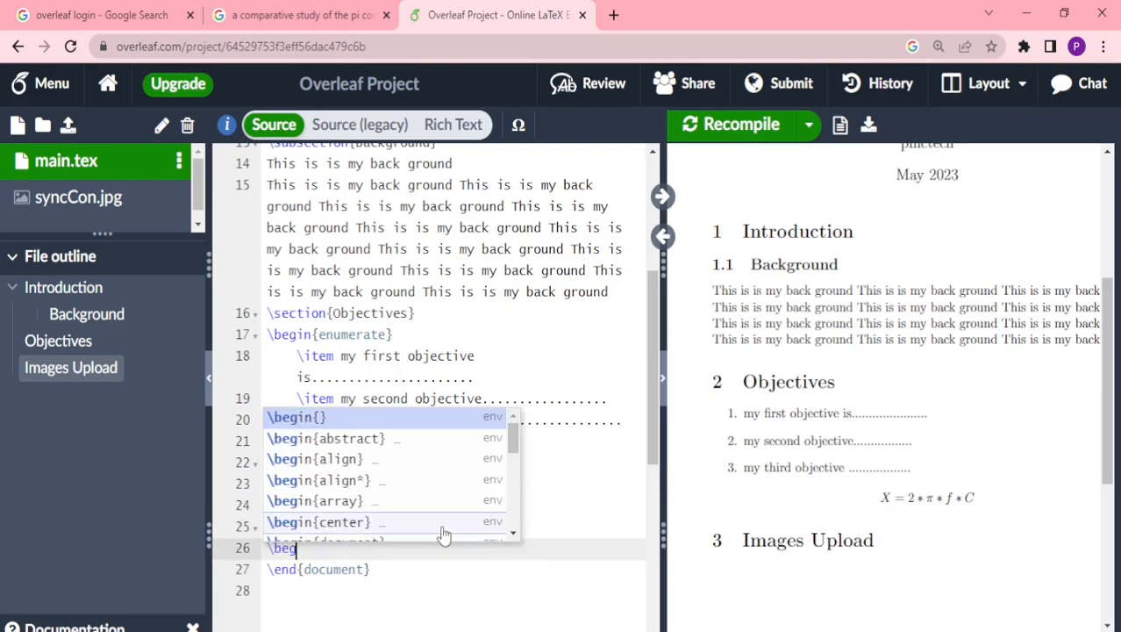
type("in")
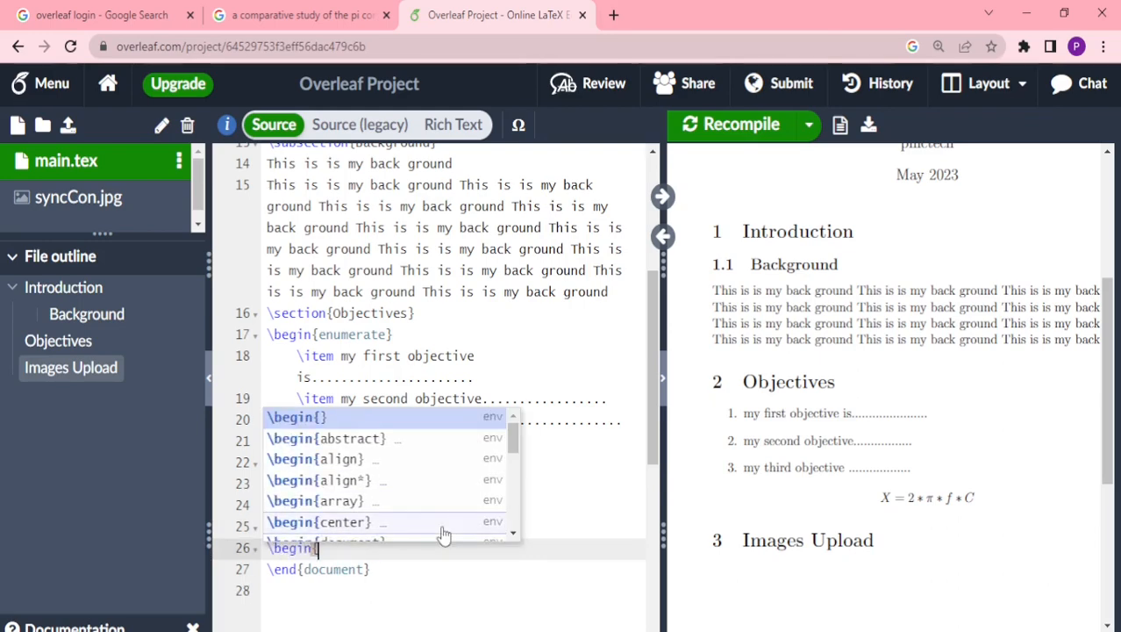
type("{f")
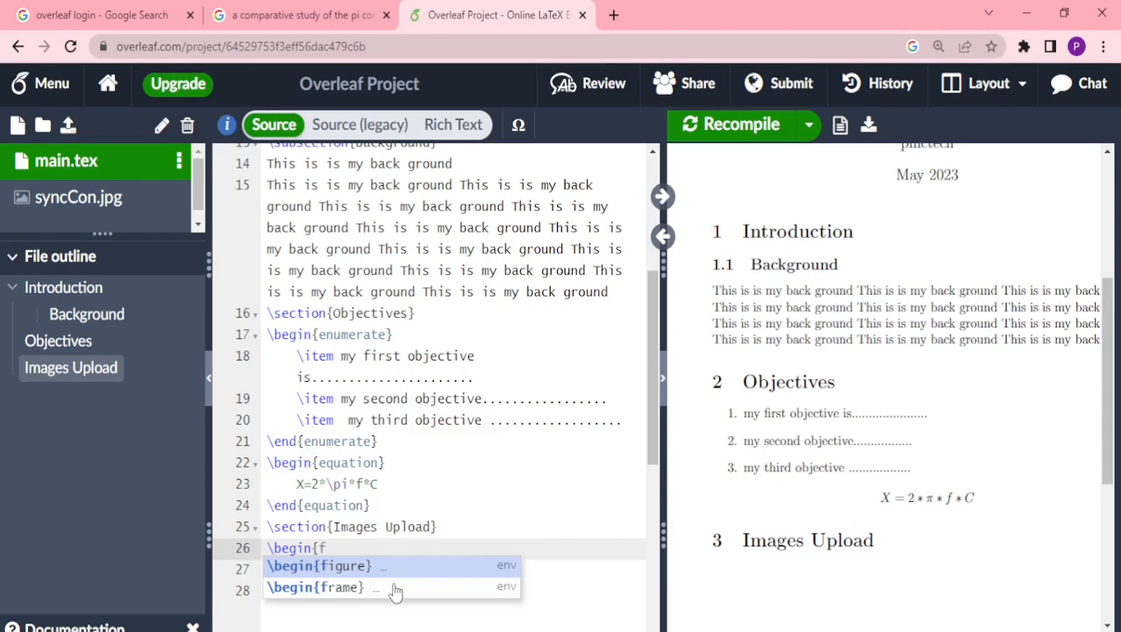
left_click(339, 566)
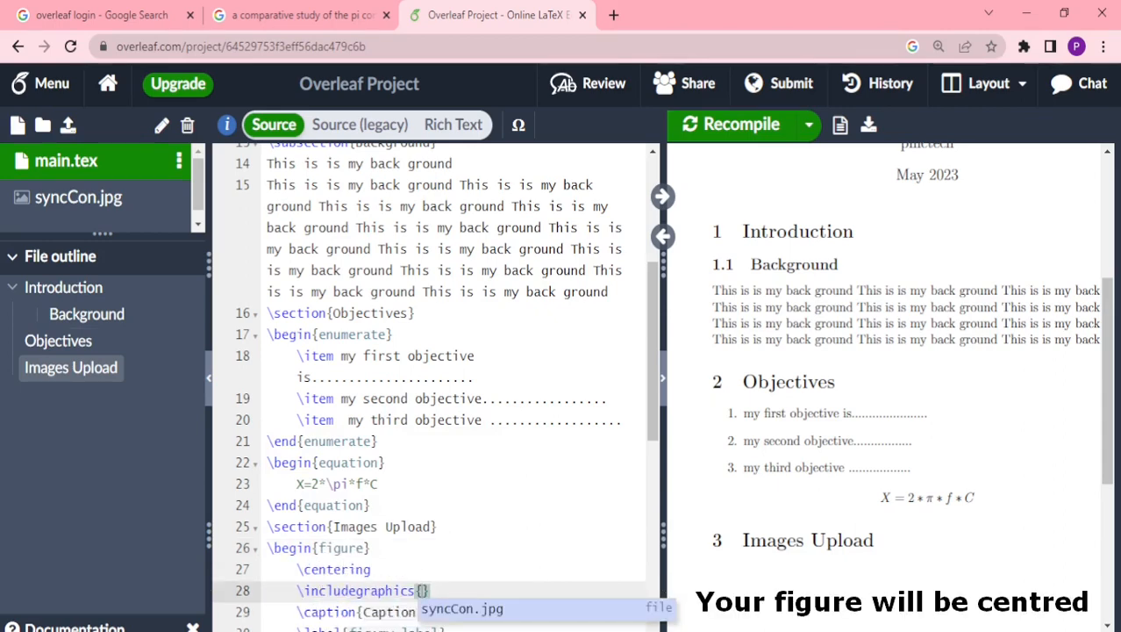
- Set syncCon.jpg as the image file in the figure's \includegraphics command
scroll(543, 568, "down", 3)
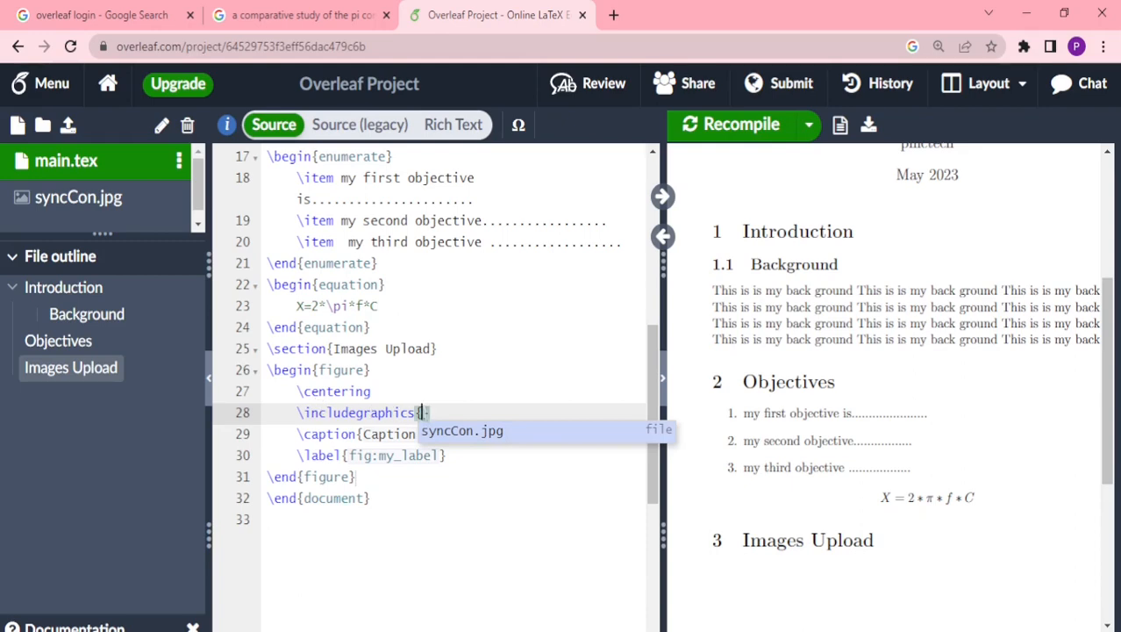
type("syncCon.jpg")
key("Return")
- Replace the figure's placeholder caption with "Synch"
left_click(418, 438)
key("BackSpace")
key("BackSpace")
key("BackSpace")
key("BackSpace")
key("BackSpace")
key("BackSpace")
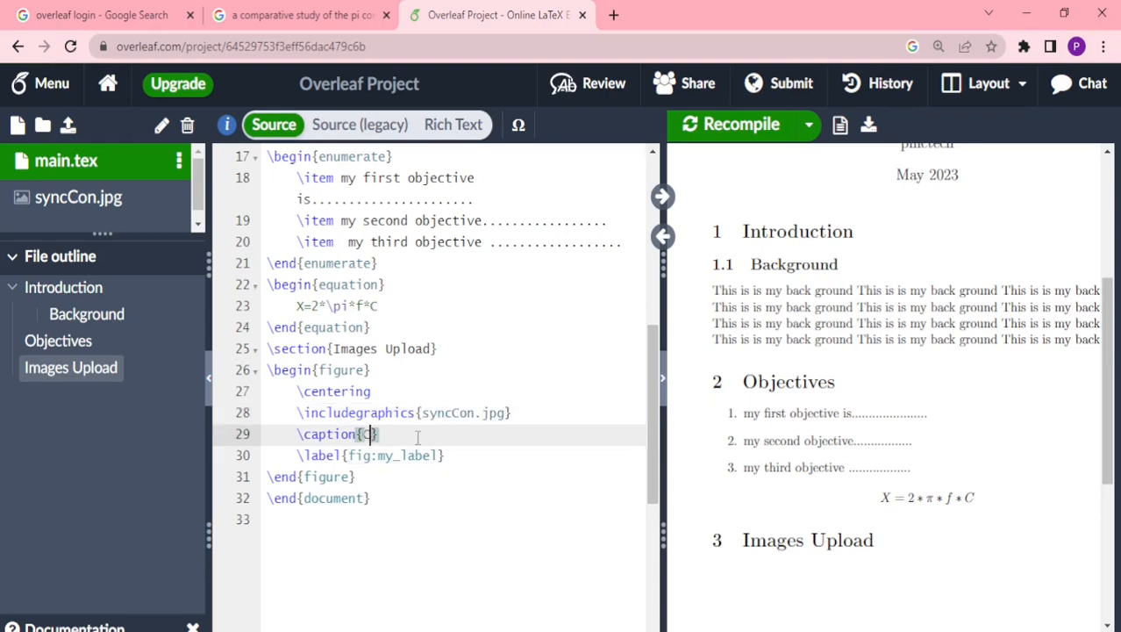
type("synch")
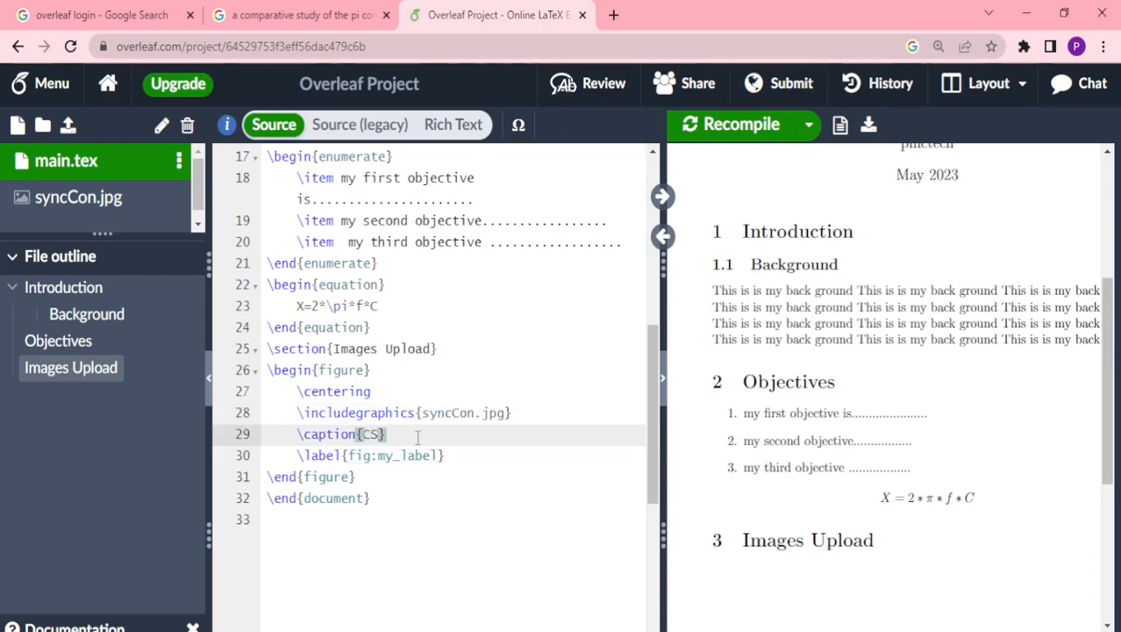
key("Left")
key("Left")
key("Left")
key("Left")
key("Left")
key("Left")
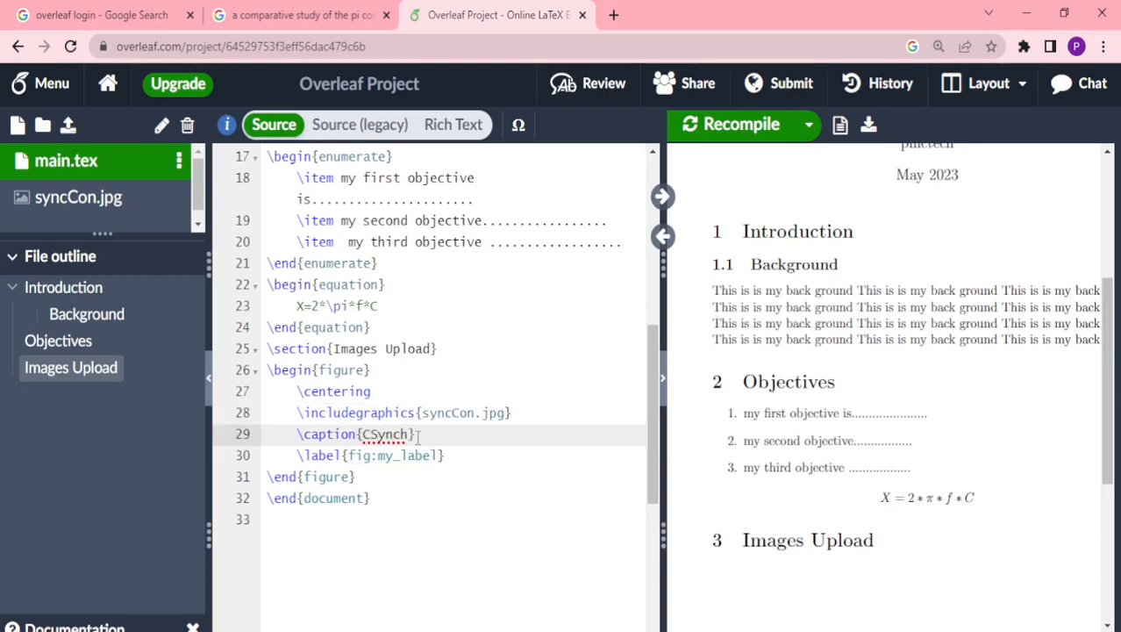
key("Delete")
- Replace the figure's placeholder label with "synch", recompile the PDF and check the image in the preview
left_click(436, 455)
key("BackSpace")
key("BackSpace")
key("BackSpace")
key("BackSpace")
key("BackSpace")
key("BackSpace")
key("BackSpace")
key("BackSpace")
key("BackSpace")
key("BackSpace")
key("BackSpace")
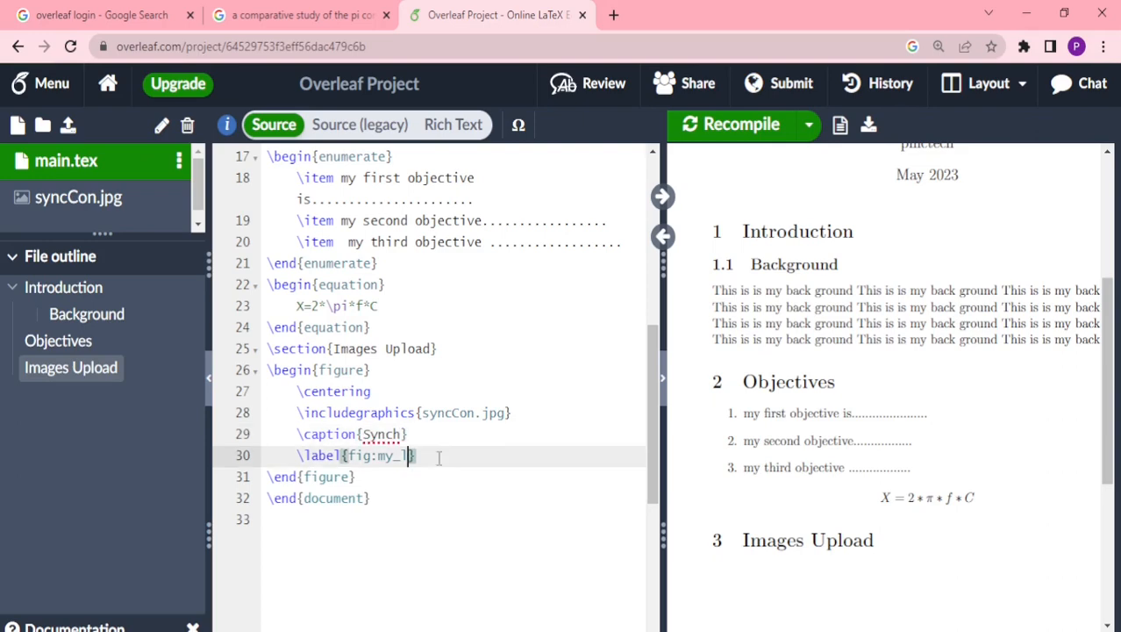
key("BackSpace")
type("sy")
type("nch")
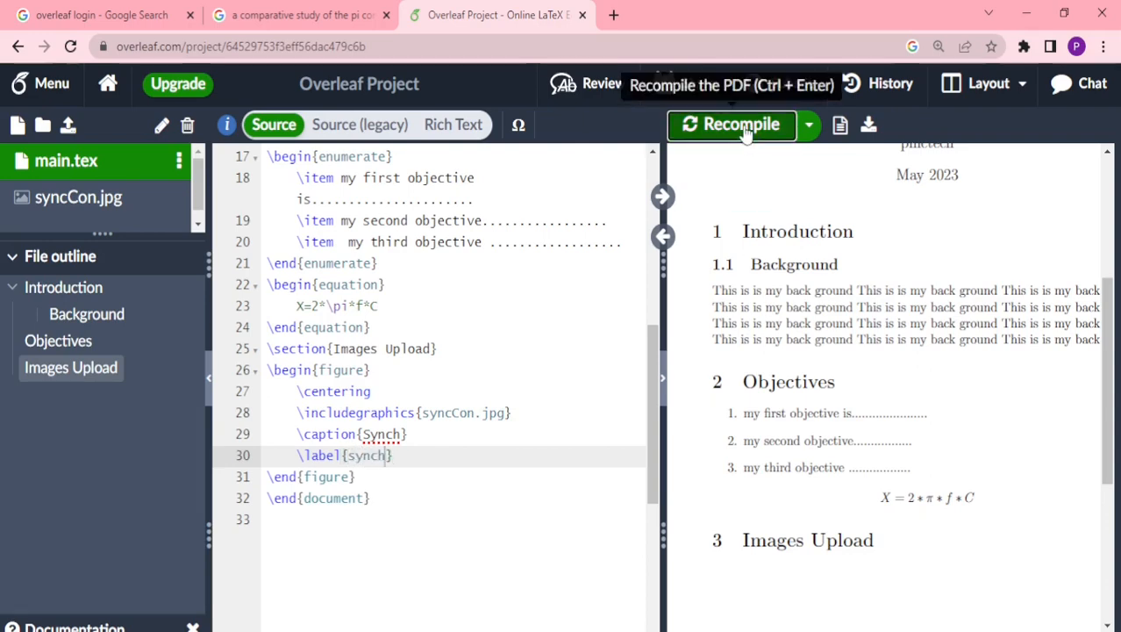
left_click(744, 130)
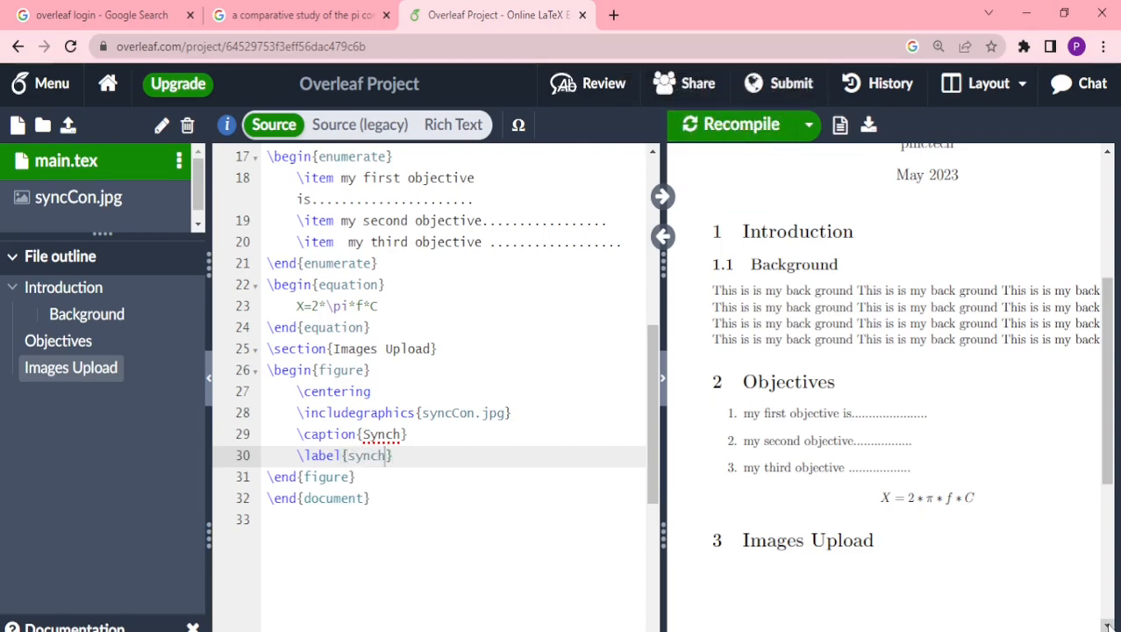
scroll(875, 383, "down", 3)
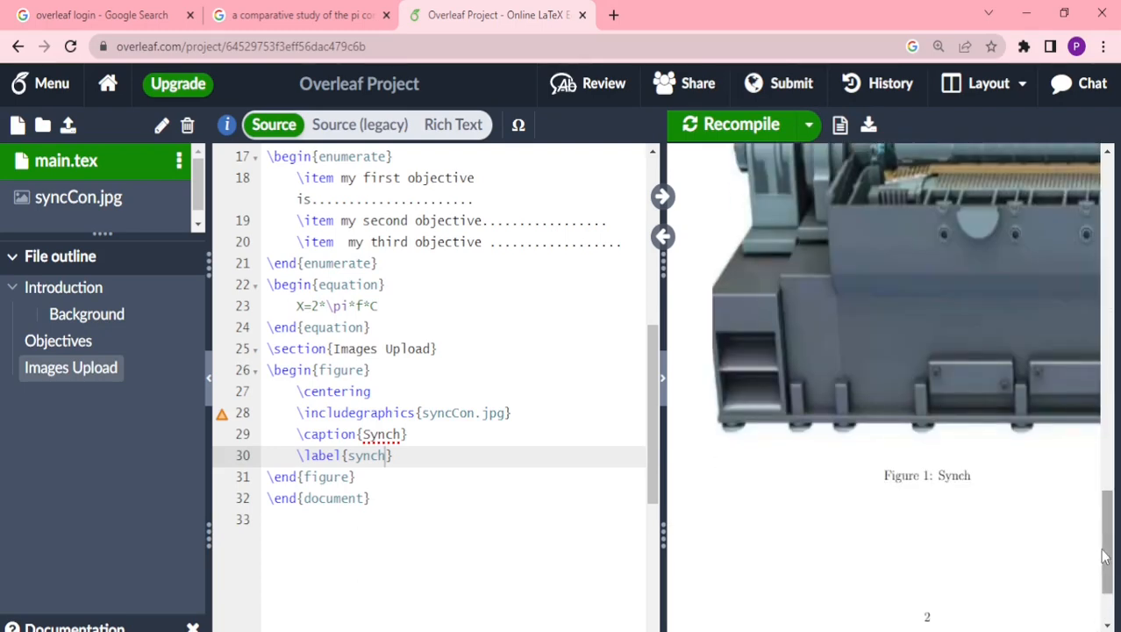
left_click_drag(1106, 555, 1110, 533)
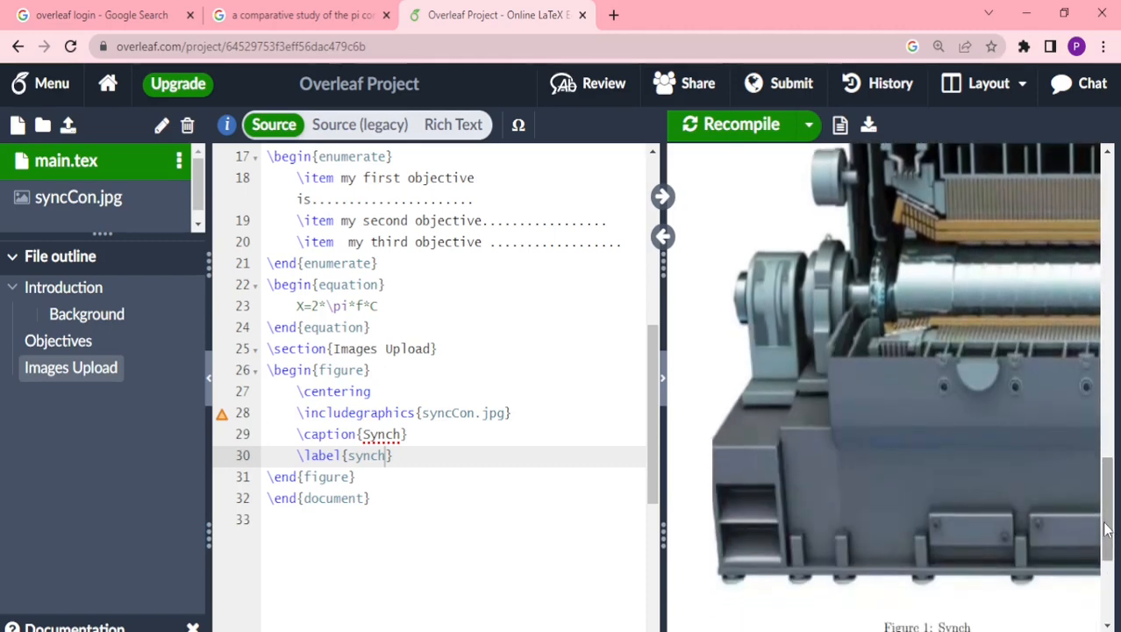
- Add the option [width=12cm] to the figure's \includegraphics command, recompile the PDF and check the resized image
left_click(418, 413)
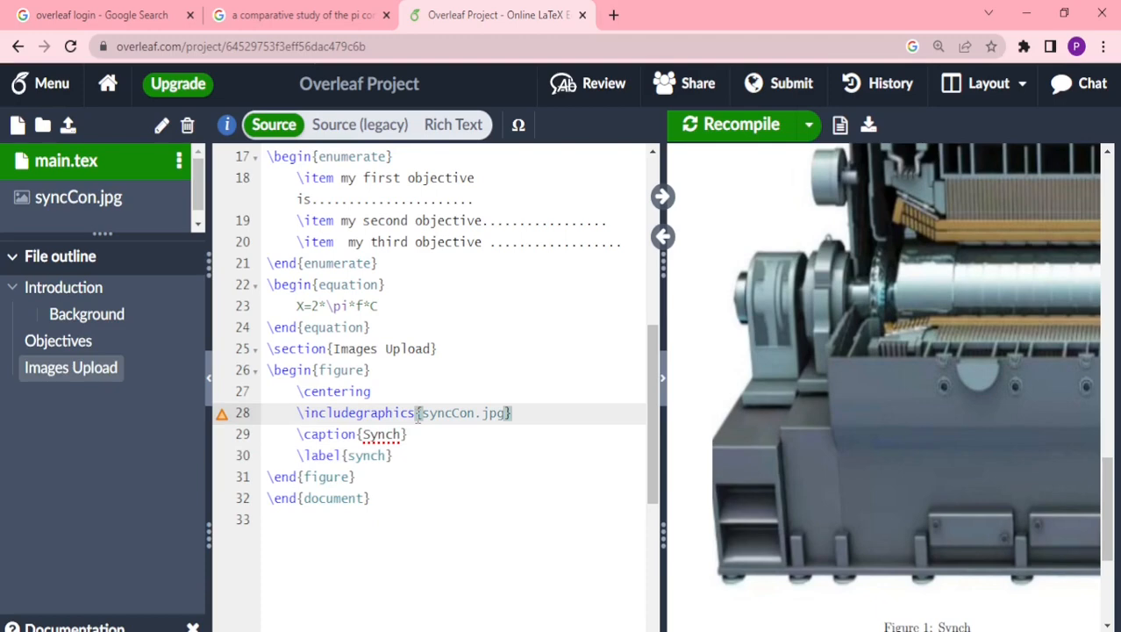
type("[")
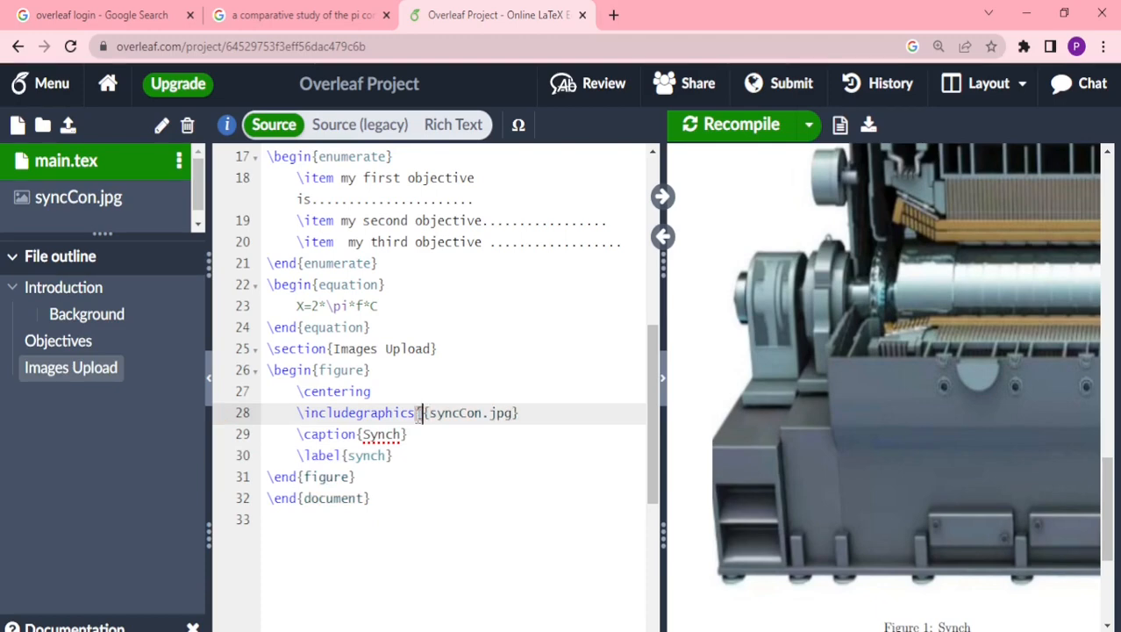
type("]")
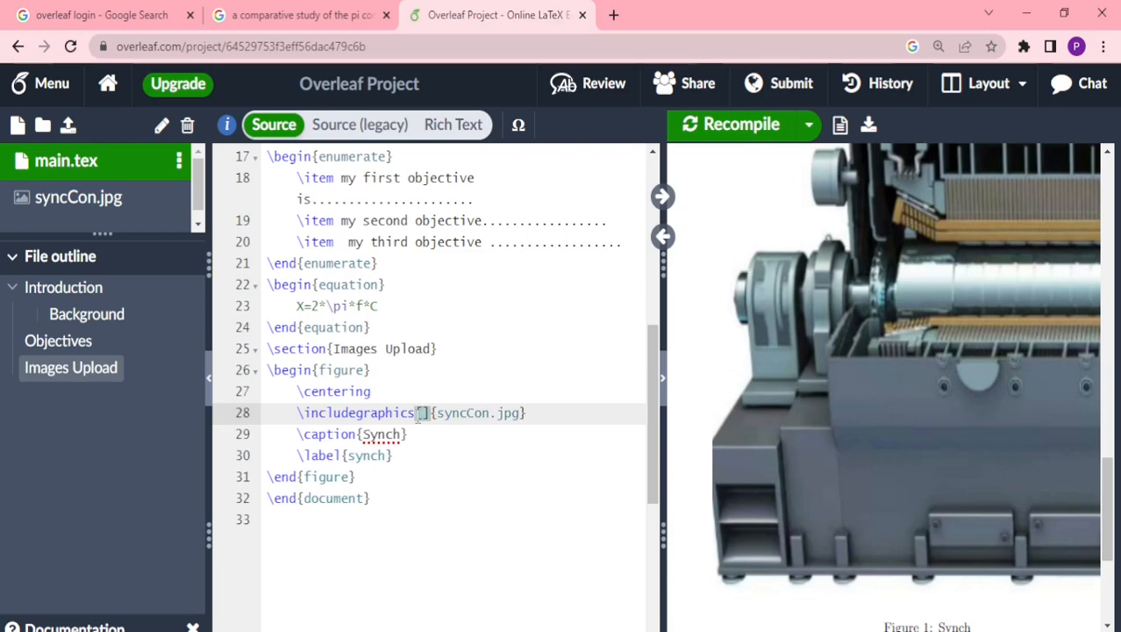
type("\\")
key("BackSpace")
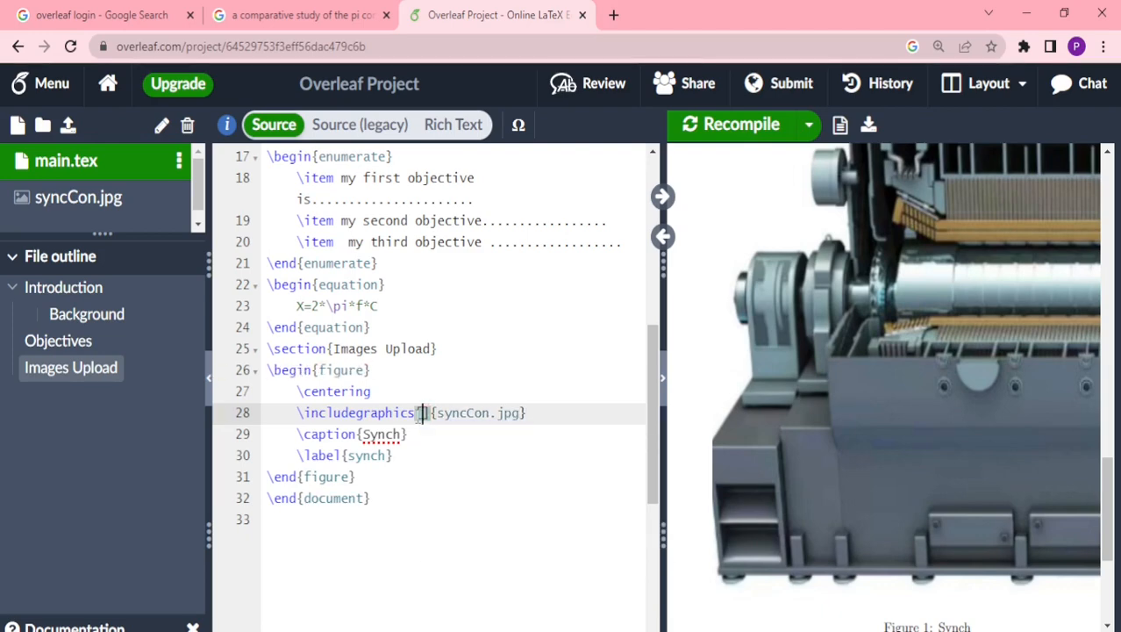
type("width")
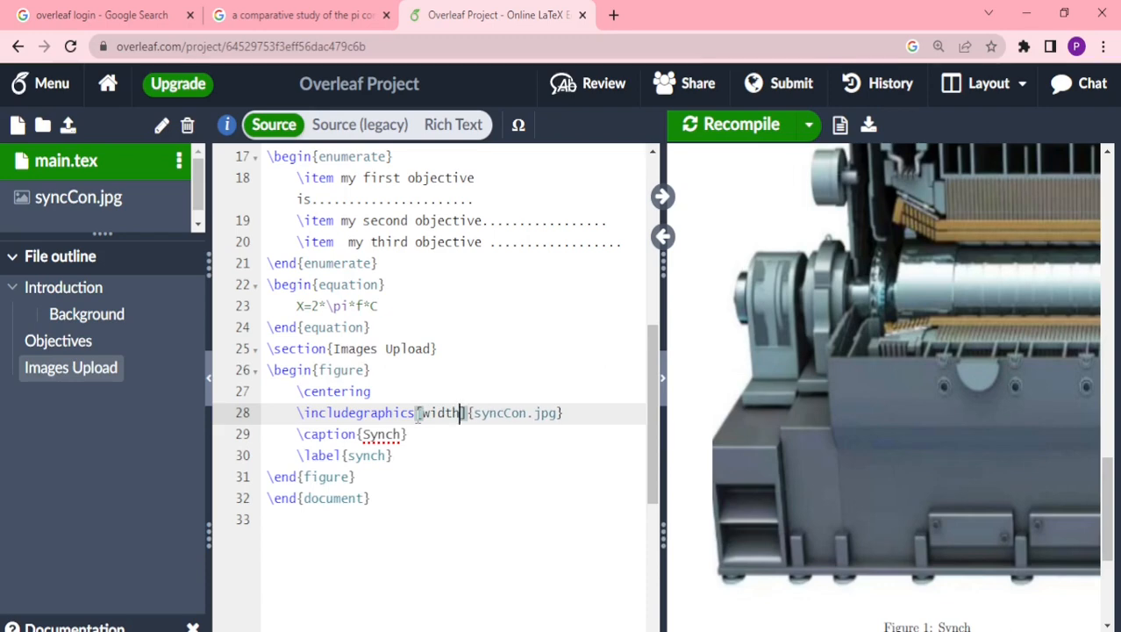
type("=")
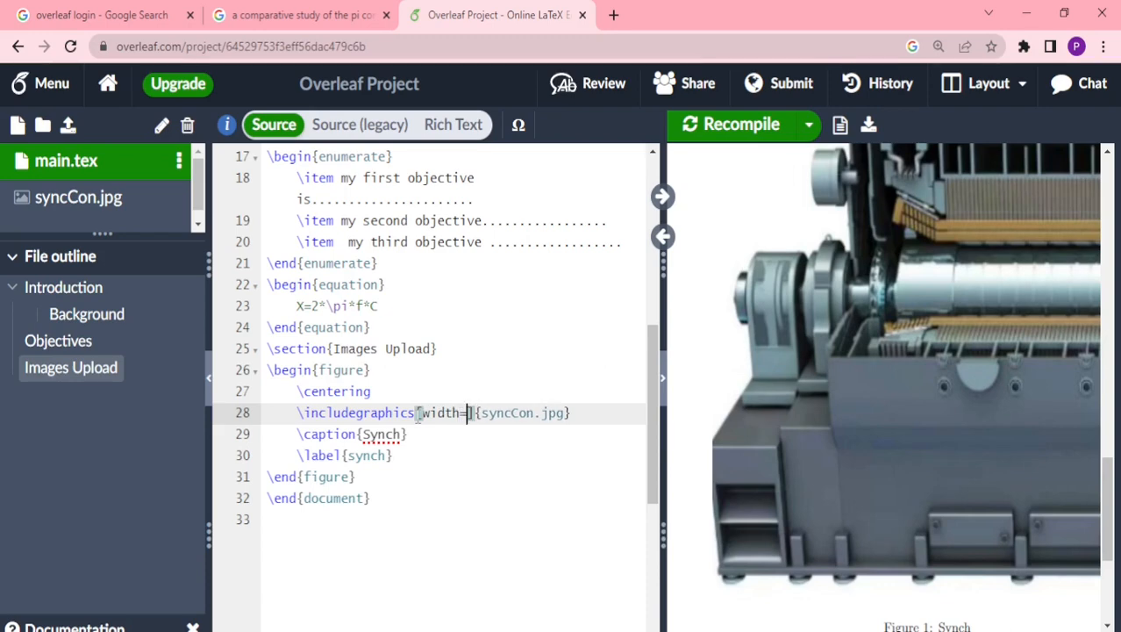
type("12")
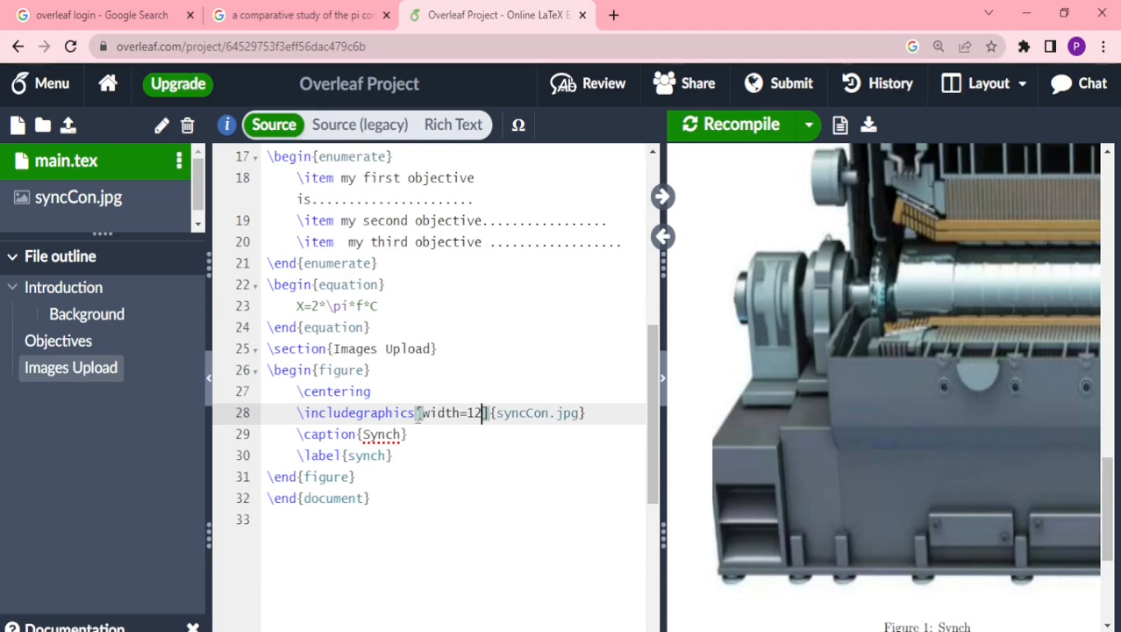
type("c")
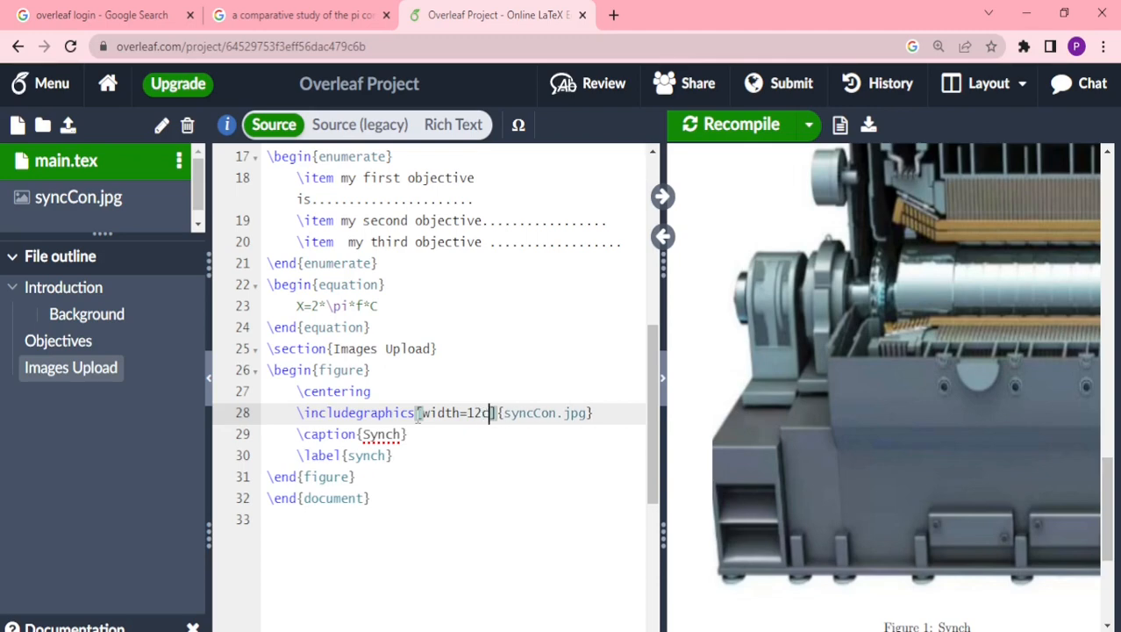
type("c")
key("BackSpace")
type("m")
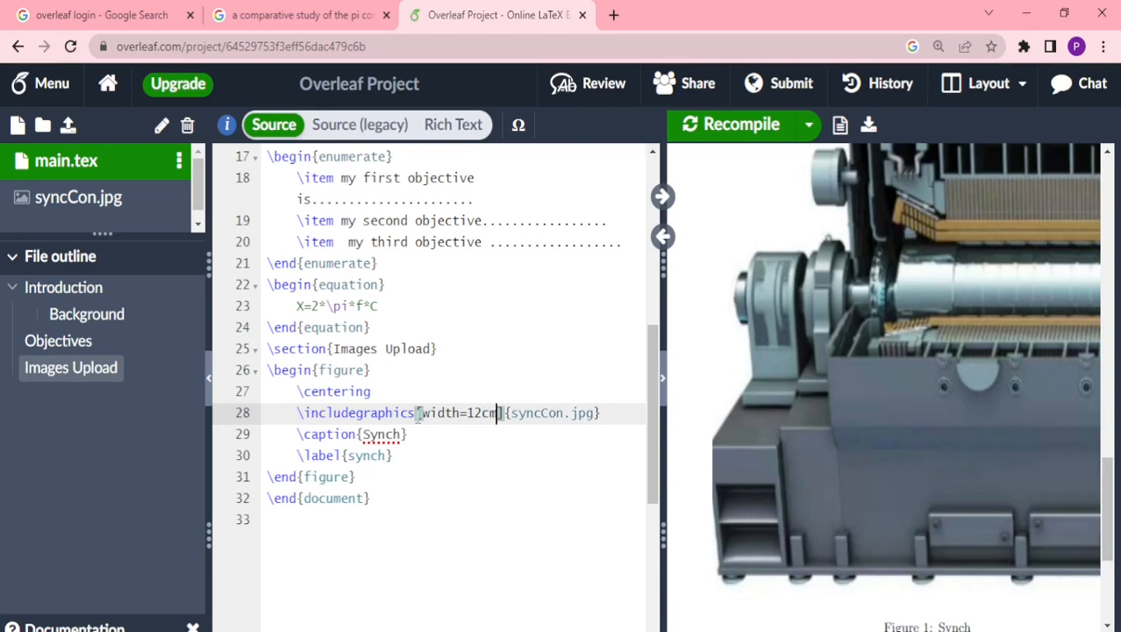
left_click(726, 128)
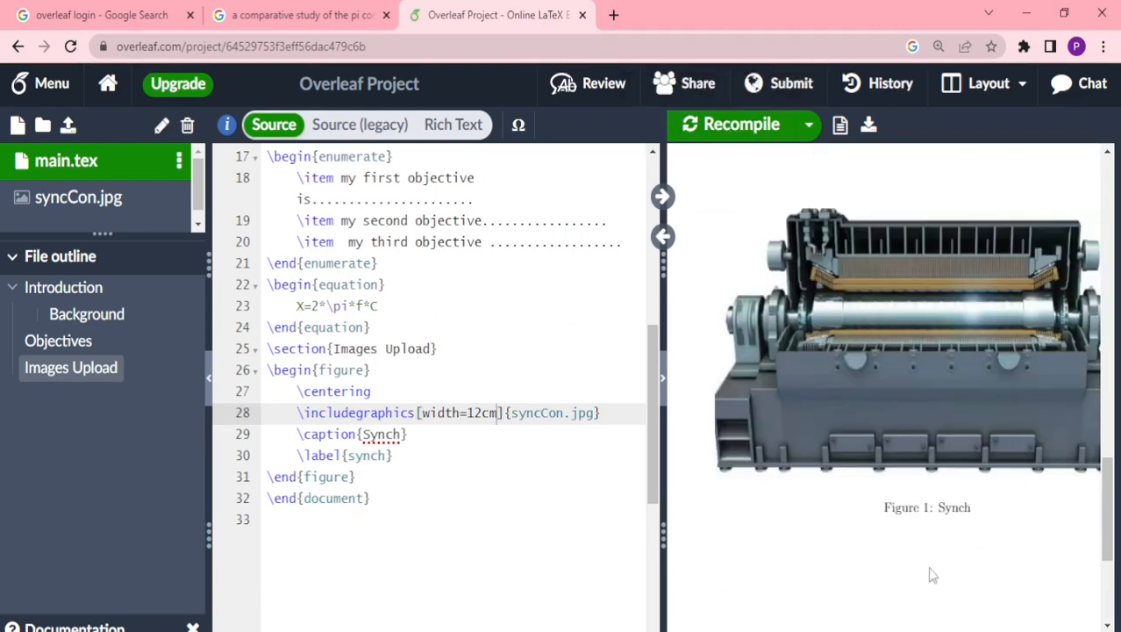
scroll(958, 614, "right", 3)
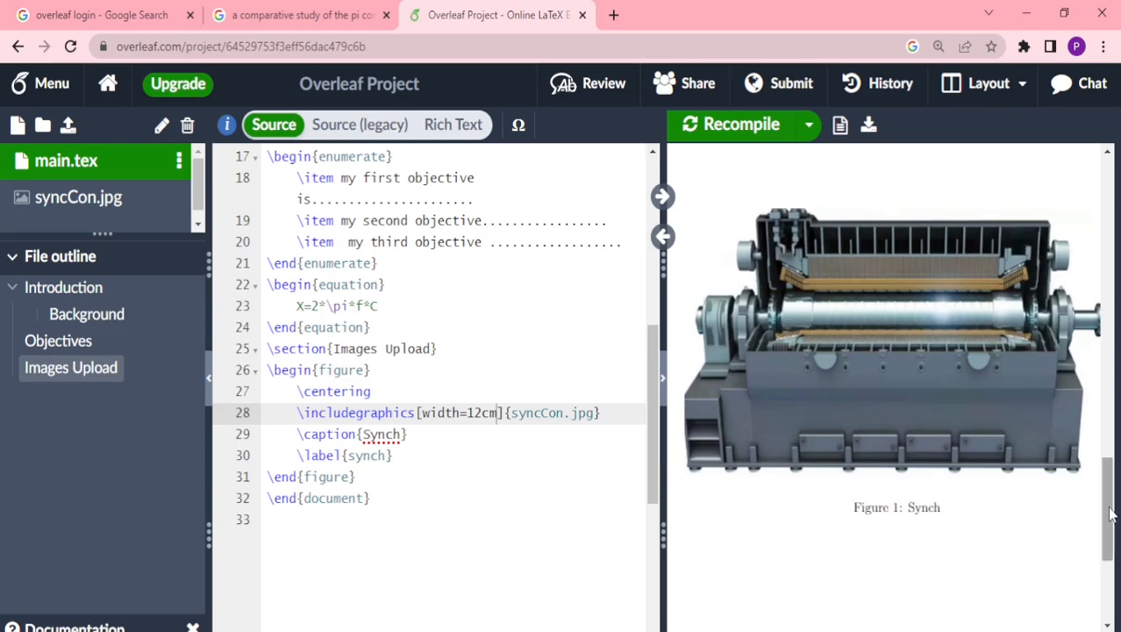
left_click_drag(1110, 515, 1109, 365)
- Set the image width in the \includegraphics option to 6cm and recompile the PDF
left_click(478, 417)
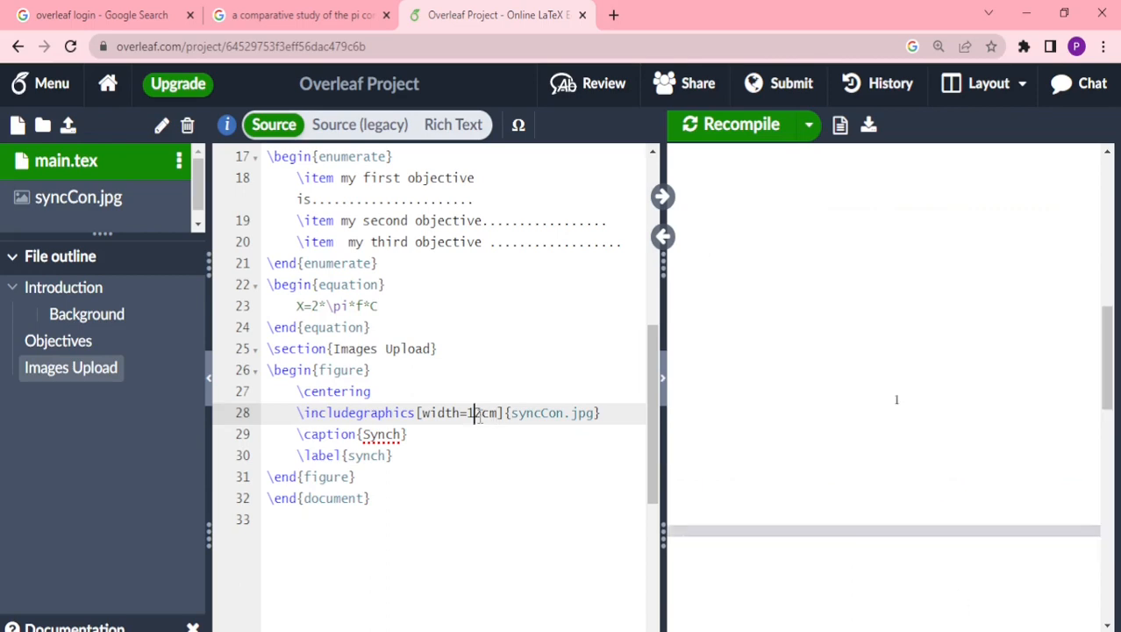
key("BackSpace")
key("Delete")
type("6")
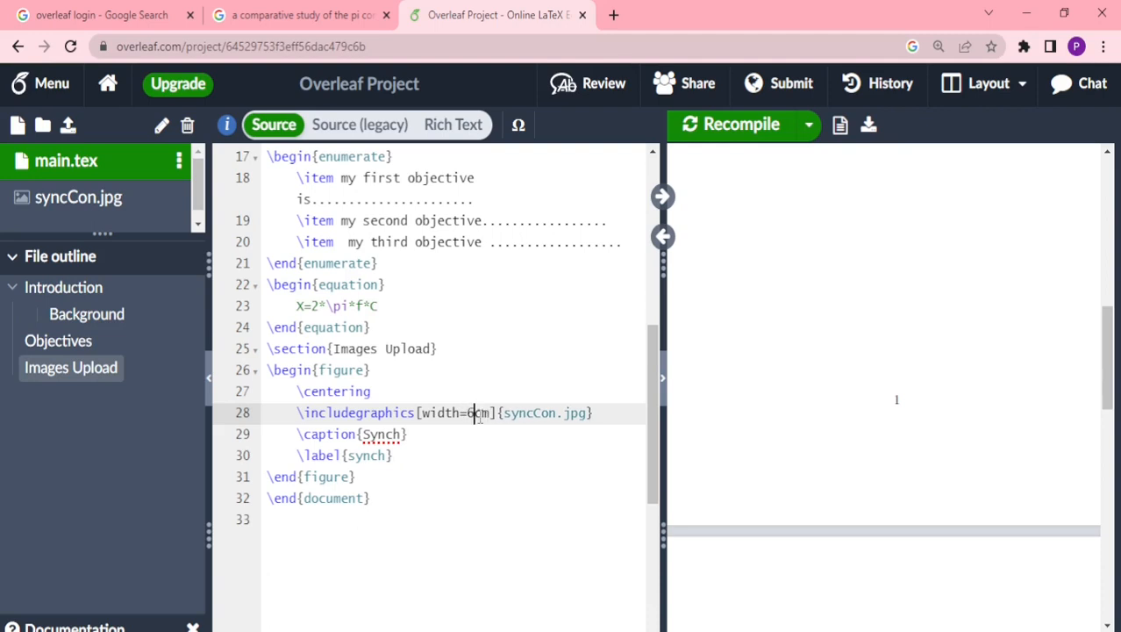
left_click(736, 128)
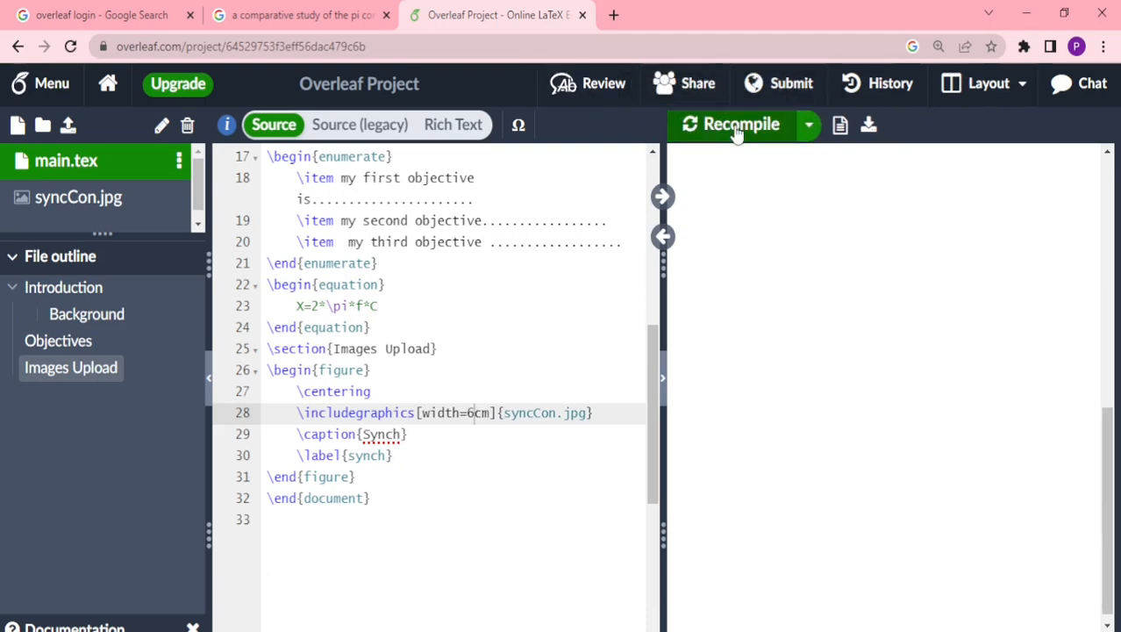